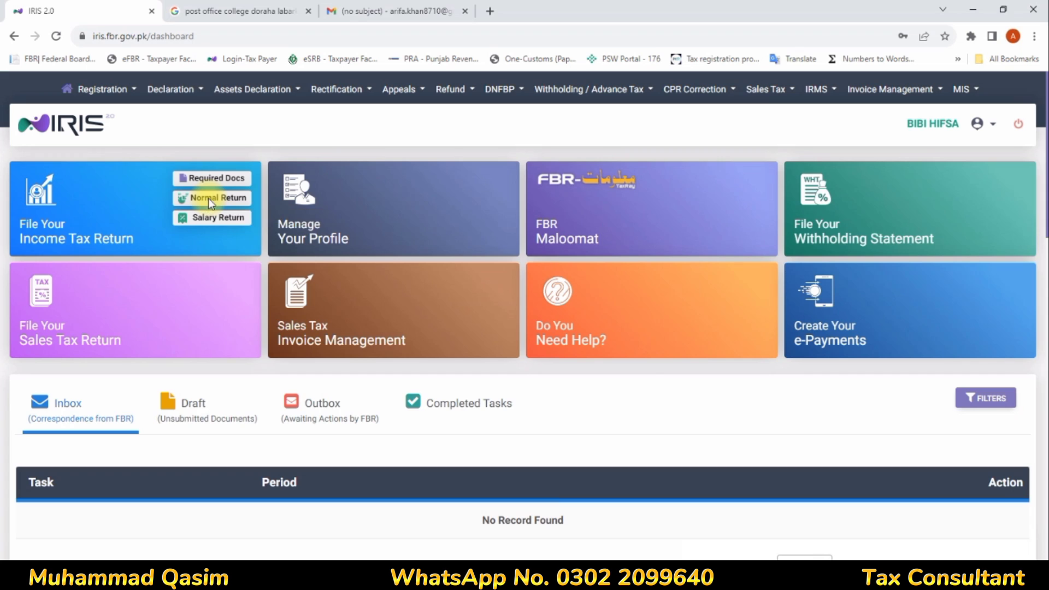
# Step: Start a normal income tax return for the tax period 01-JUL-2021 - 30-JUN-2022
pyautogui.click(217, 197)
pyautogui.write('202')
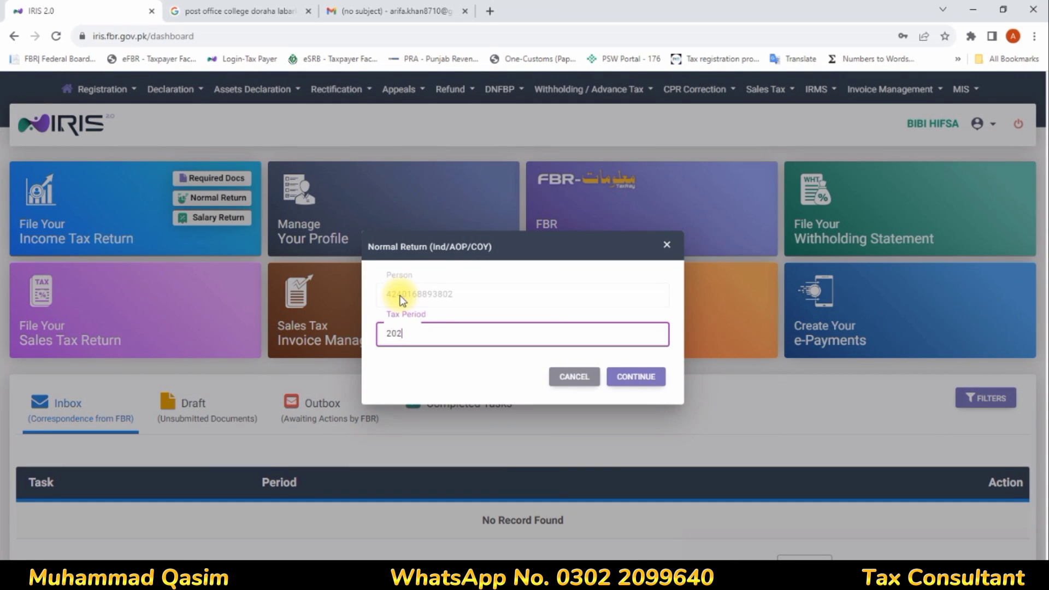
pyautogui.write('2')
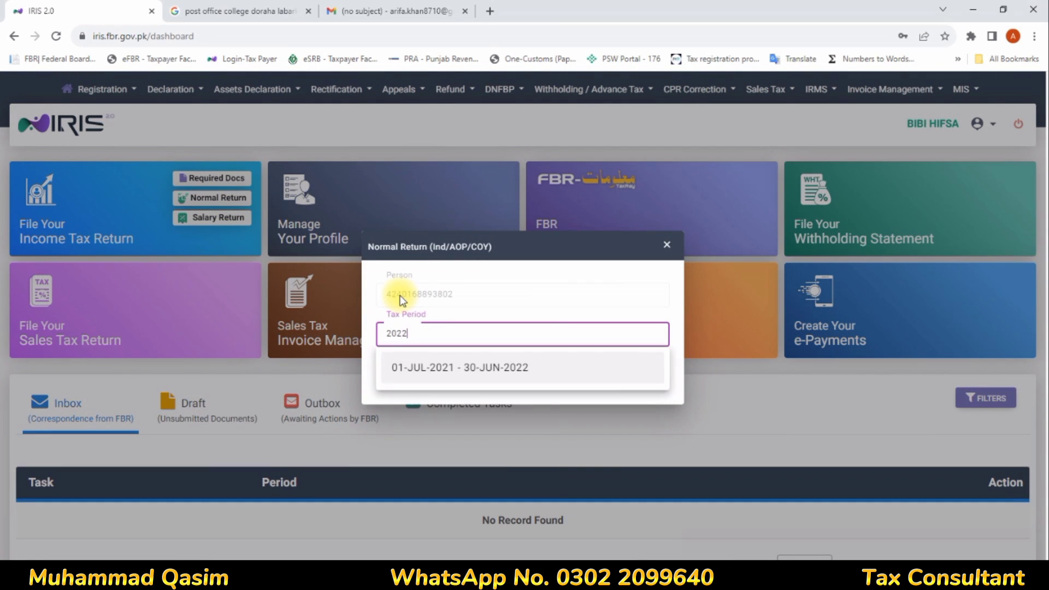
pyautogui.click(491, 367)
pyautogui.click(648, 389)
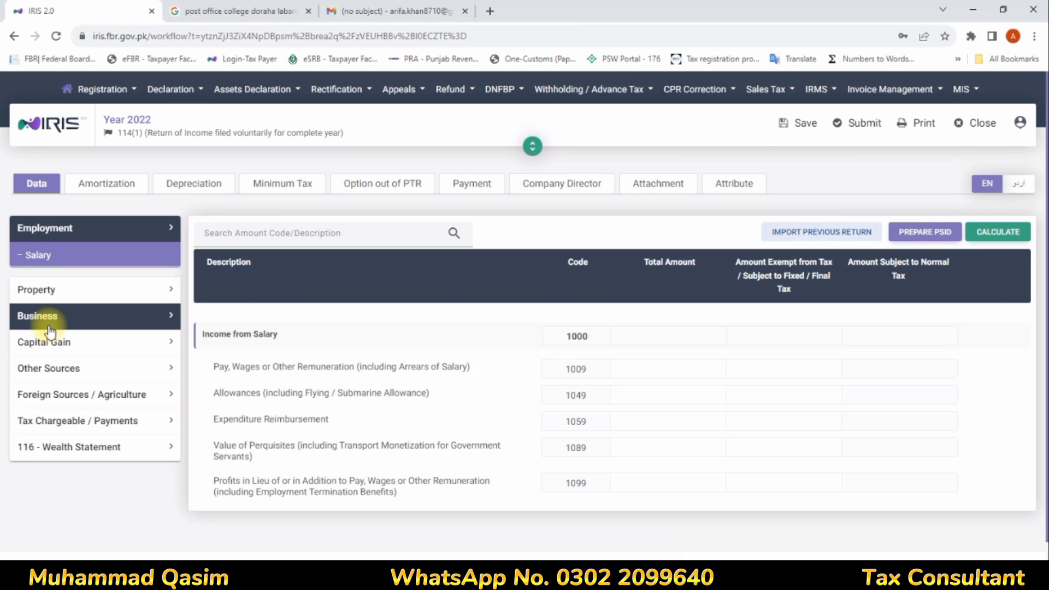
# Step: Enter 6,000 as the total amount of Pay, Wages or Other Remuneration in the salary section and calculate the return
pyautogui.click(53, 252)
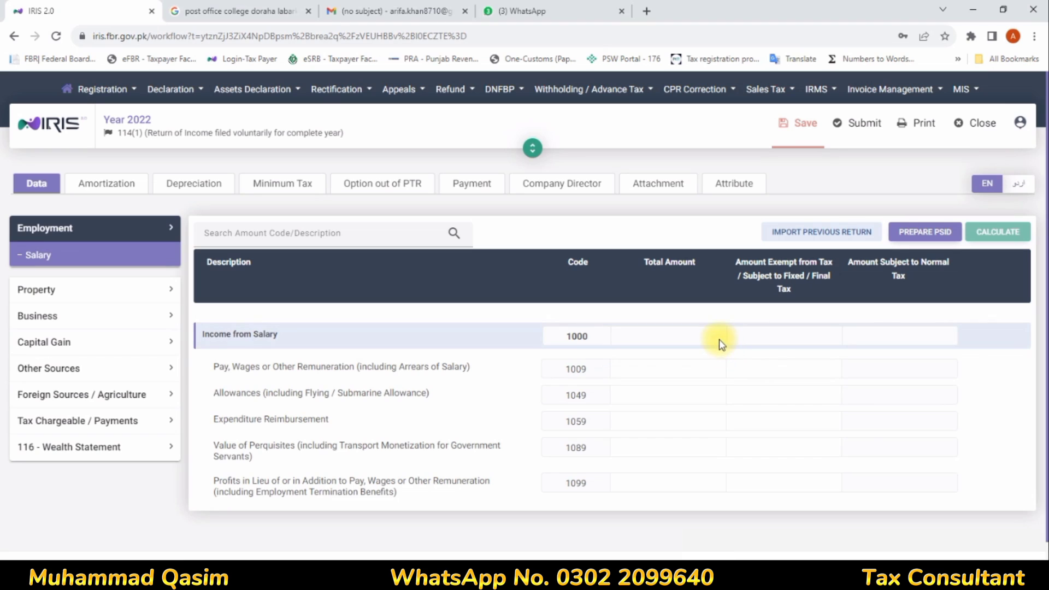
pyautogui.click(683, 367)
pyautogui.write('6000')
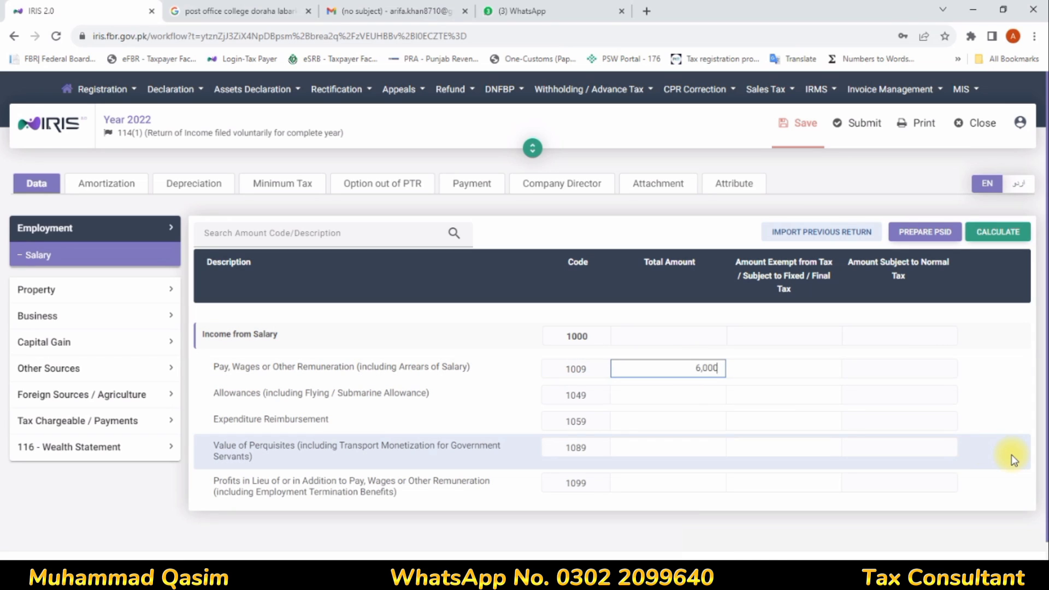
pyautogui.click(935, 377)
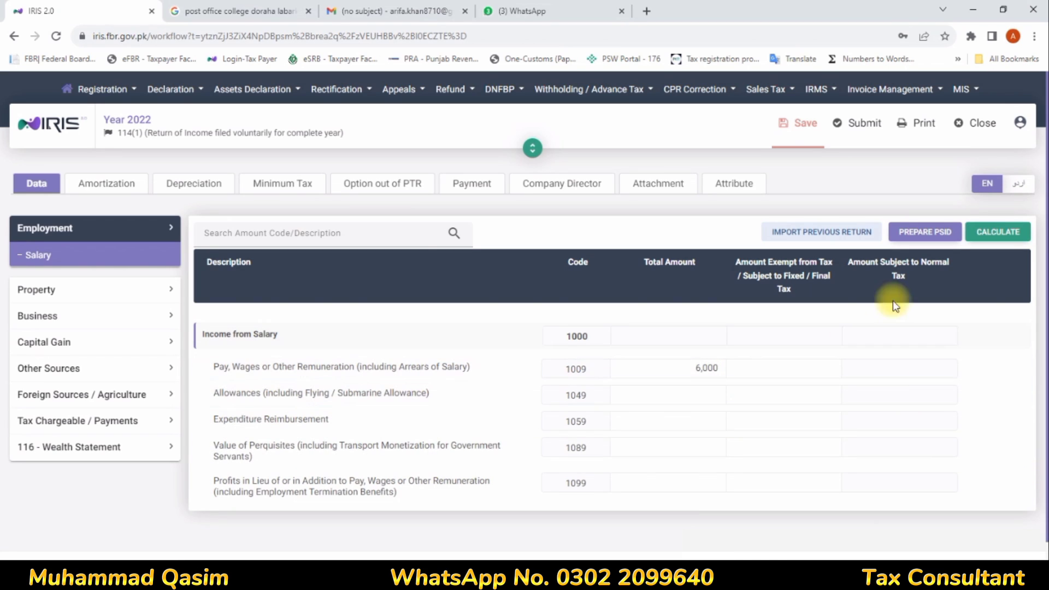
pyautogui.click(1016, 237)
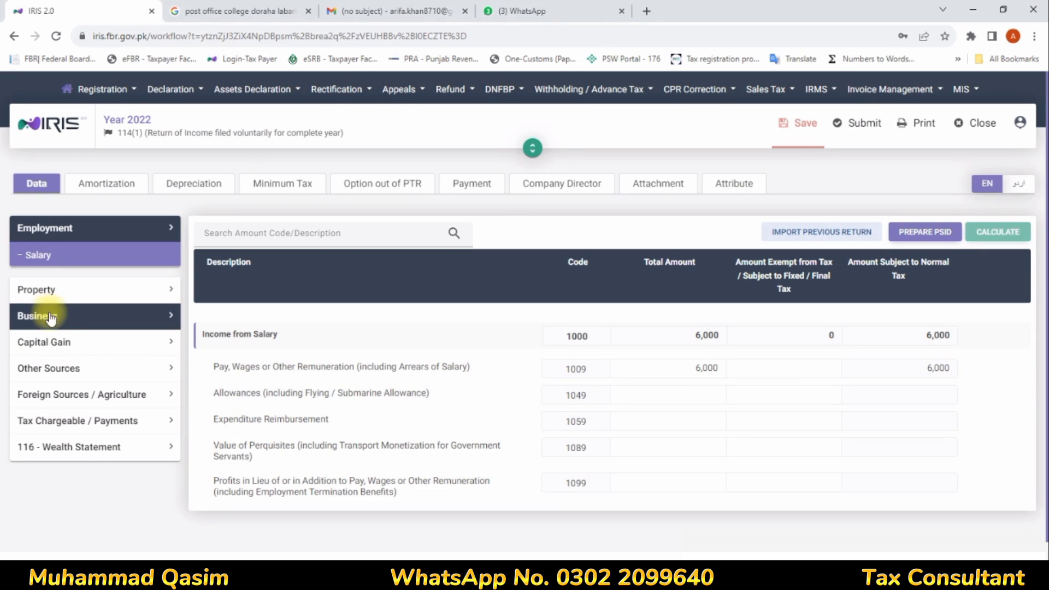
# Step: In the wealth statement's personal assets, add a precious possession with Gold as the nature of asset and Jewelry as contents
pyautogui.click(81, 448)
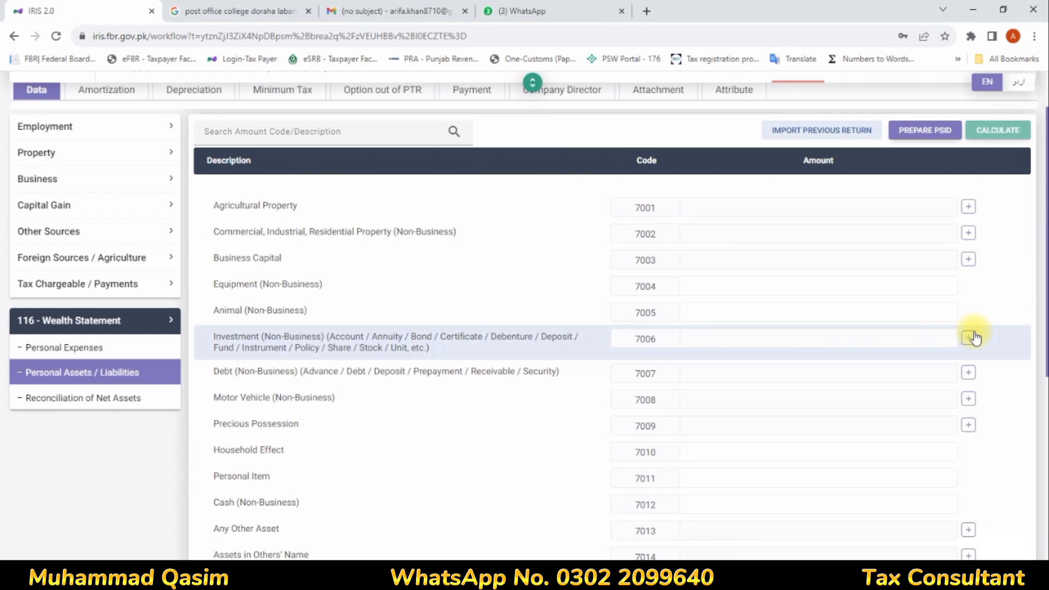
pyautogui.click(971, 340)
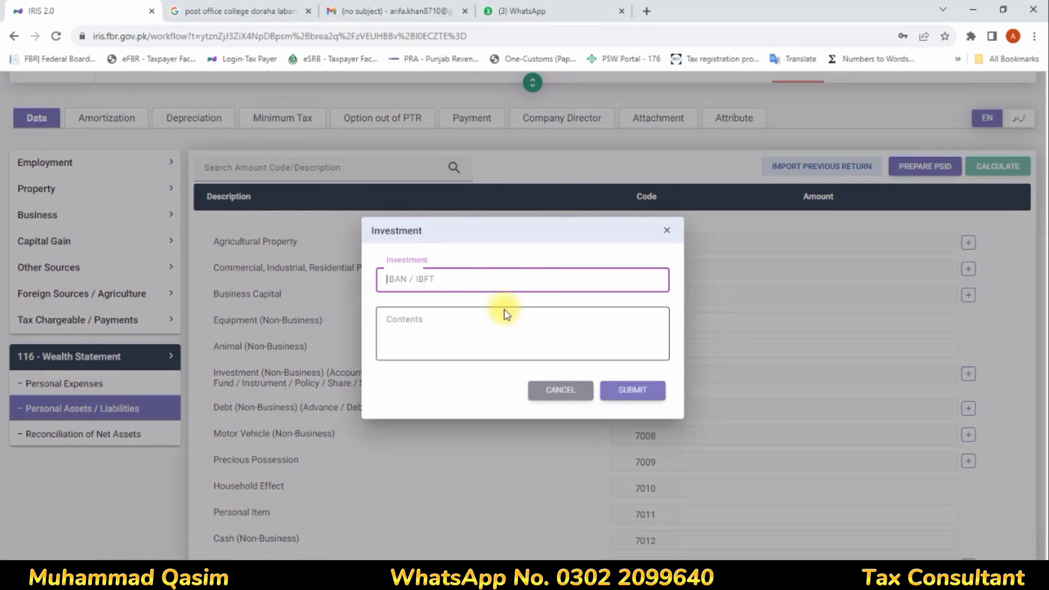
pyautogui.click(666, 230)
pyautogui.scroll(-3, 492, 339)
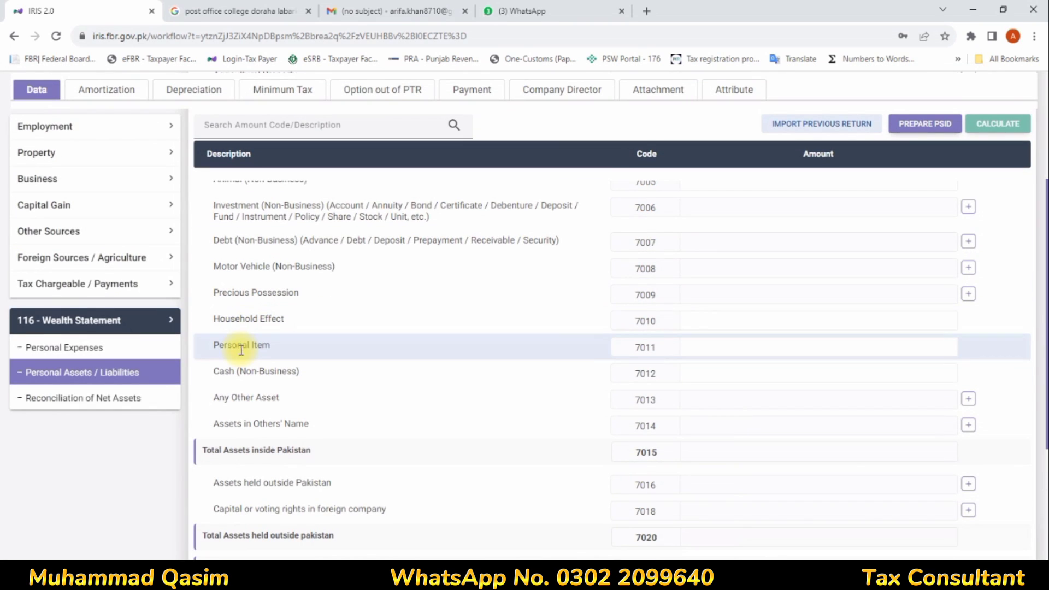
pyautogui.click(969, 294)
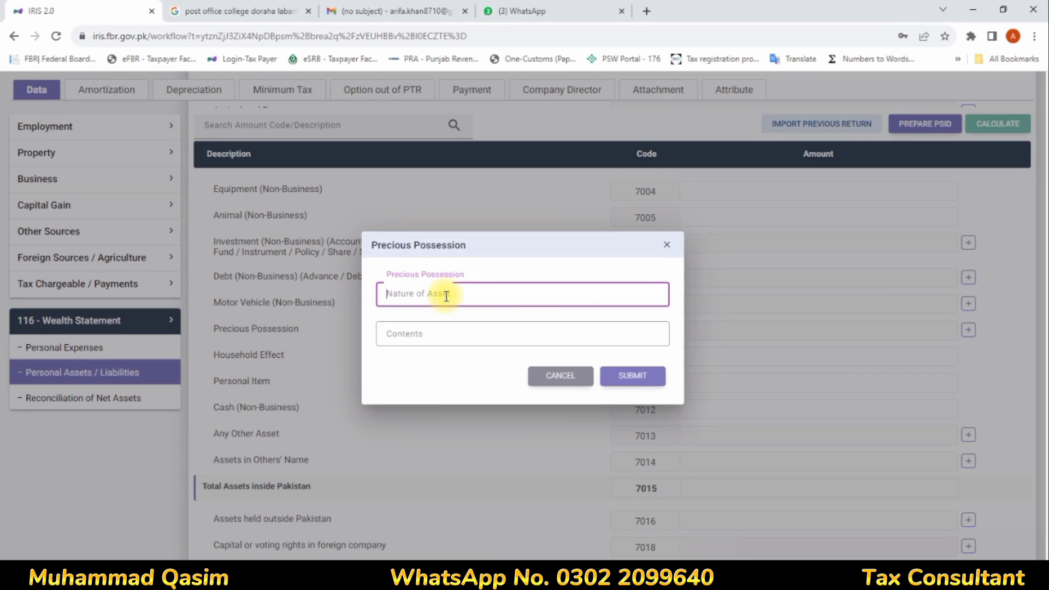
pyautogui.write('Gold')
pyautogui.click(416, 329)
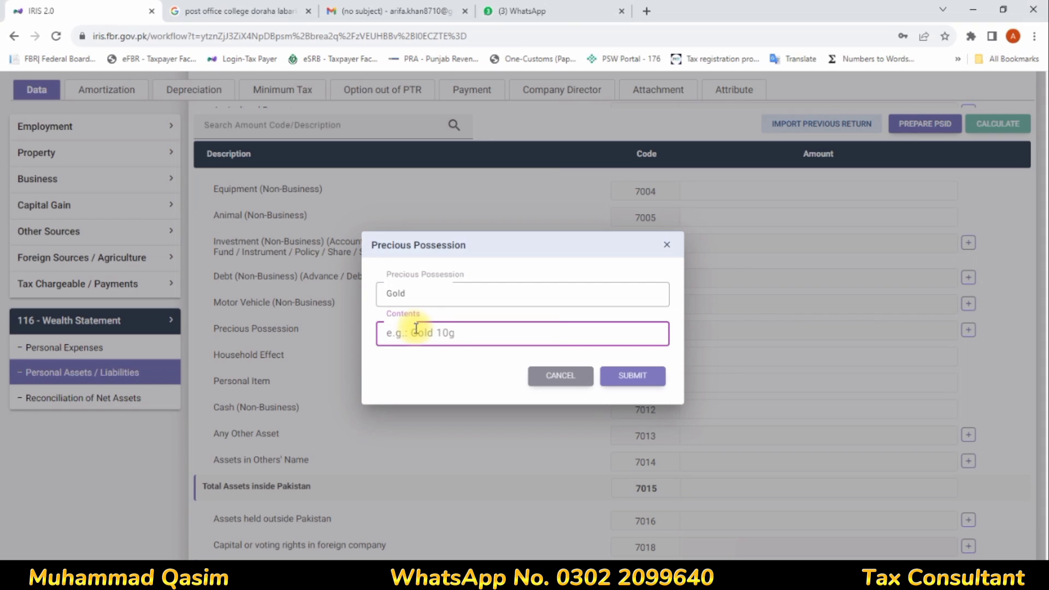
pyautogui.write('Jewelry')
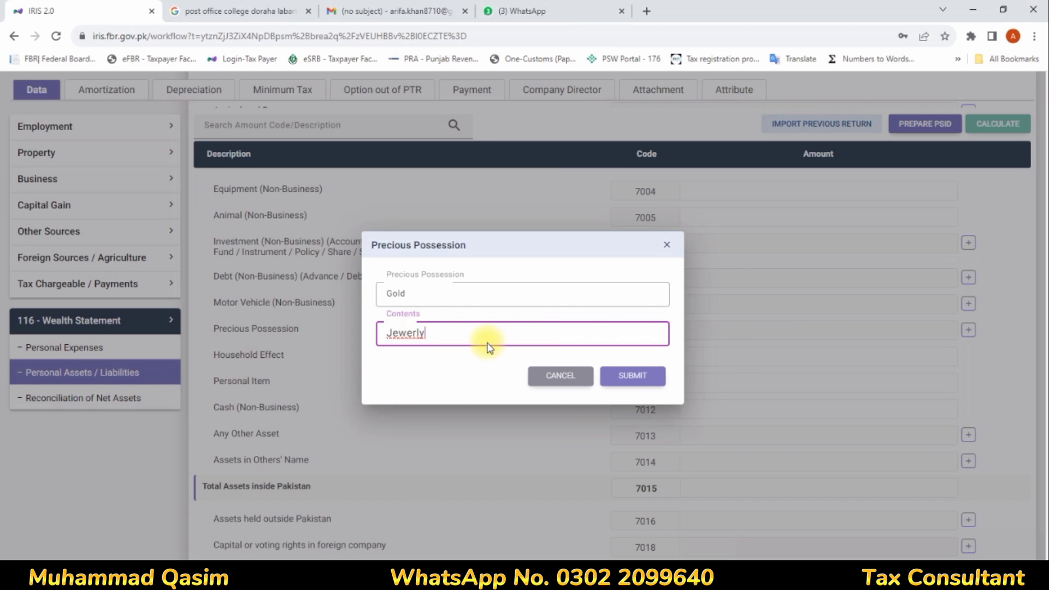
pyautogui.rightClick(410, 334)
pyautogui.click(454, 338)
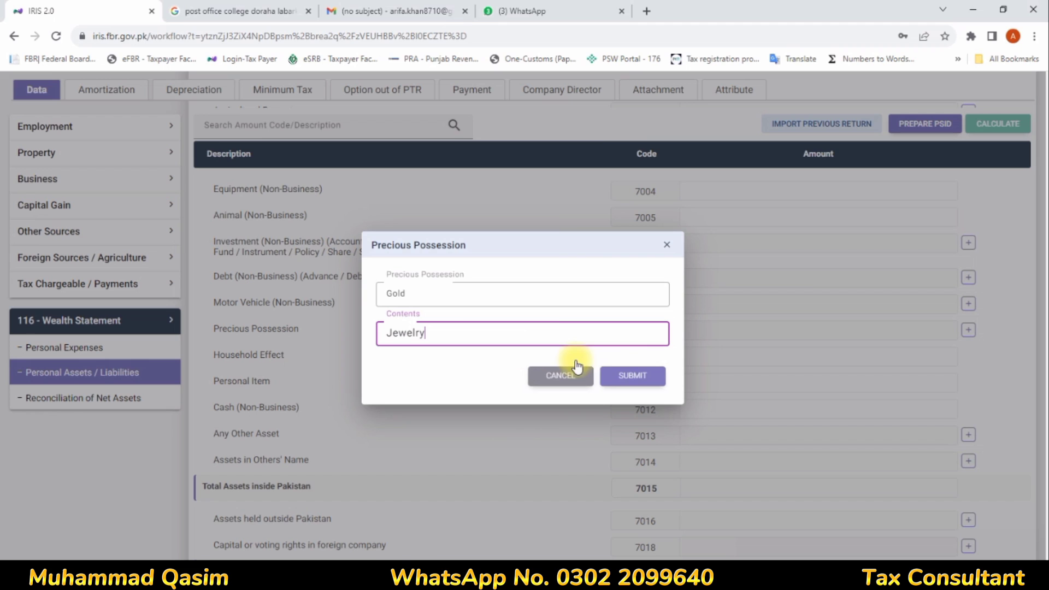
pyautogui.click(637, 379)
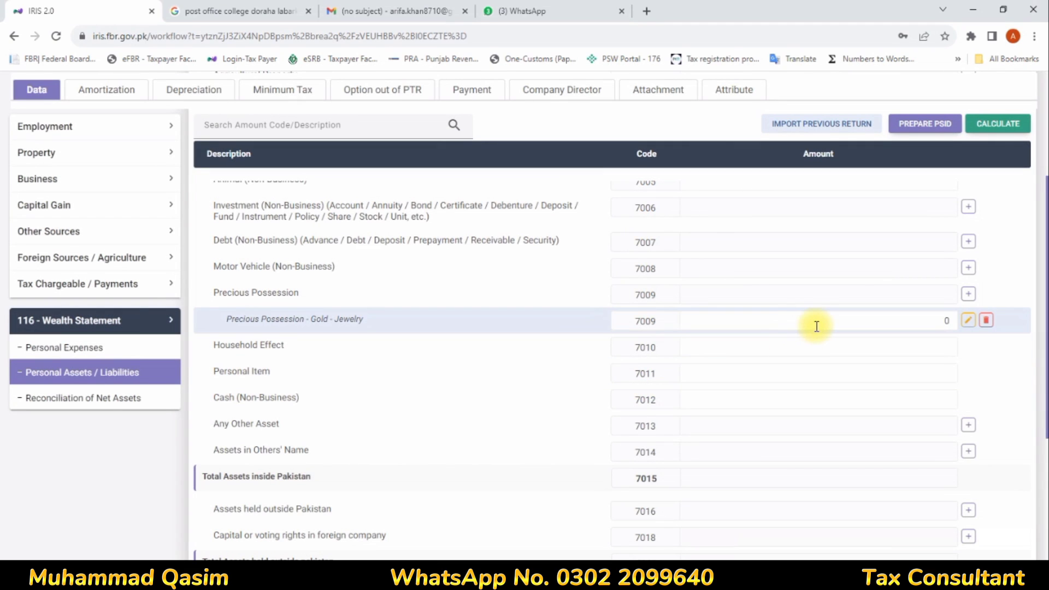
# Step: Set the gold jewelry amount to 1,125,000 and the Household Effect amount to 300,000
pyautogui.click(892, 324)
pyautogui.write('1')
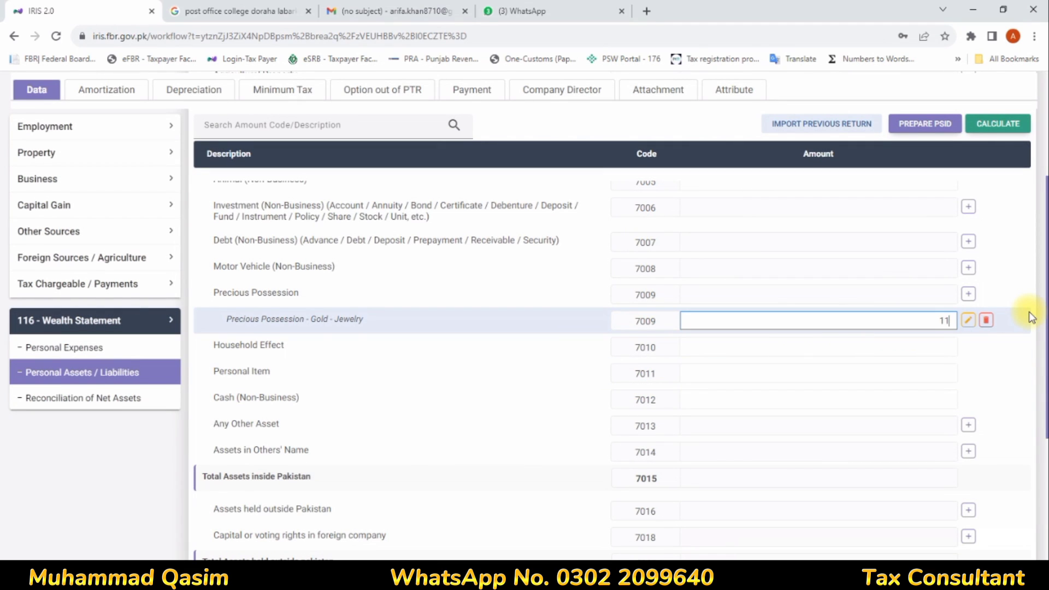
pyautogui.write(',125,000')
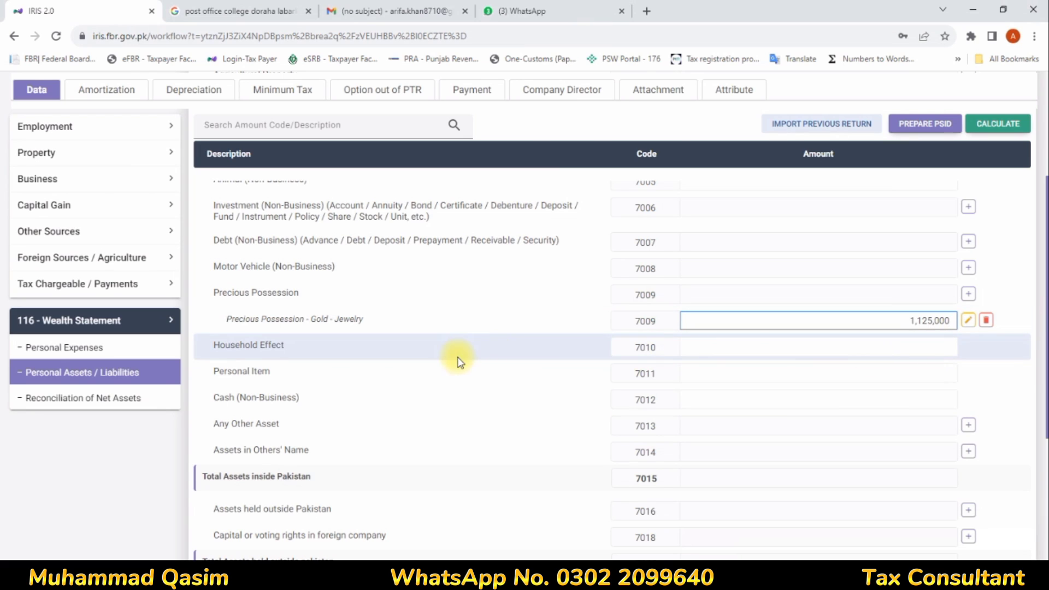
pyautogui.click(936, 344)
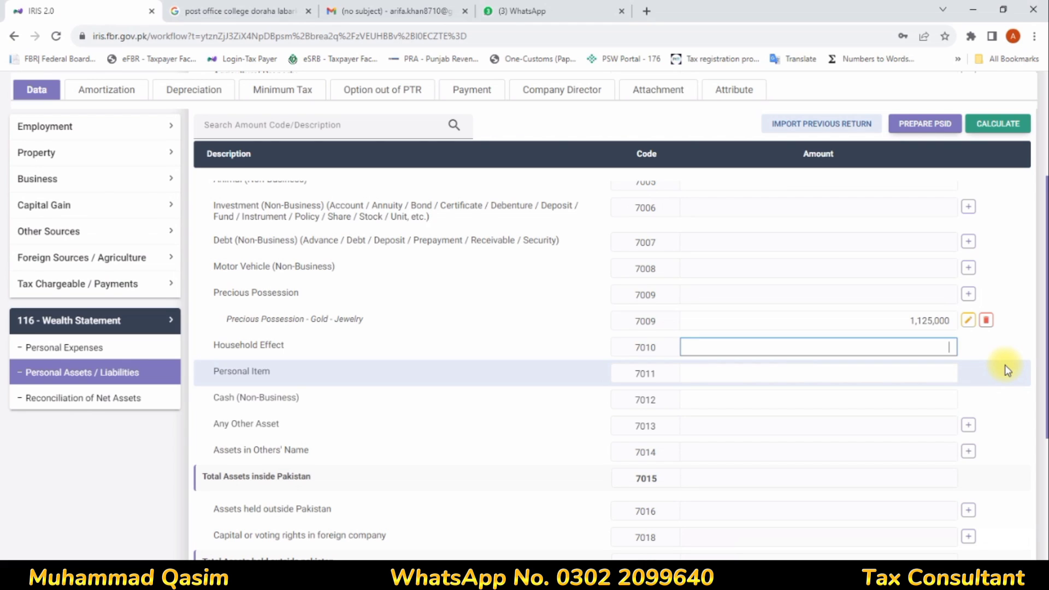
pyautogui.write('300,000')
pyautogui.click(663, 430)
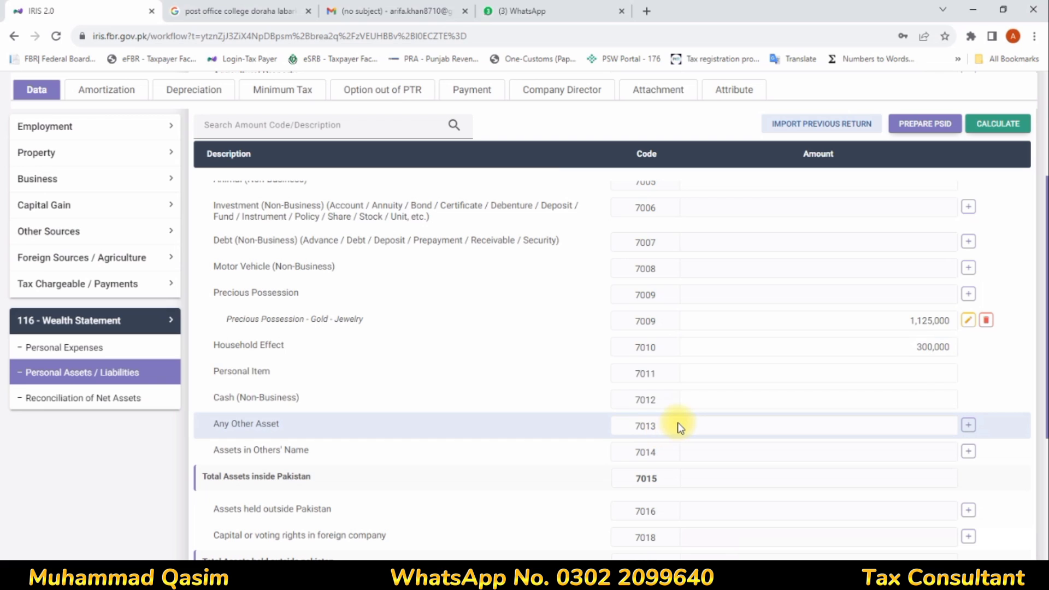
# Step: Set Cash (Non-Business) to 250,000 and calculate the asset totals
pyautogui.scroll(-1, 677, 426)
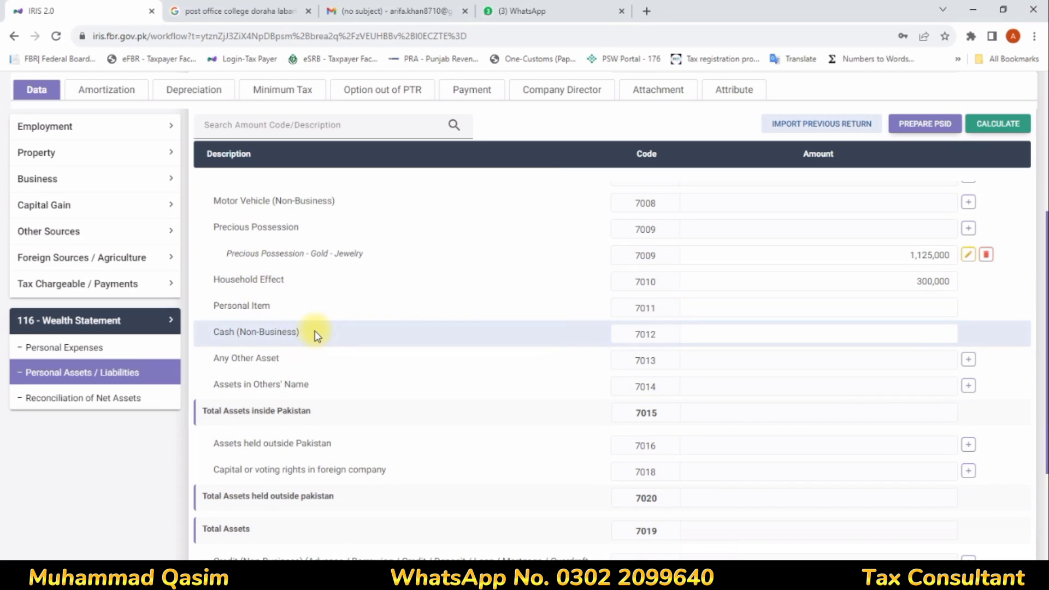
pyautogui.click(763, 334)
pyautogui.write('25')
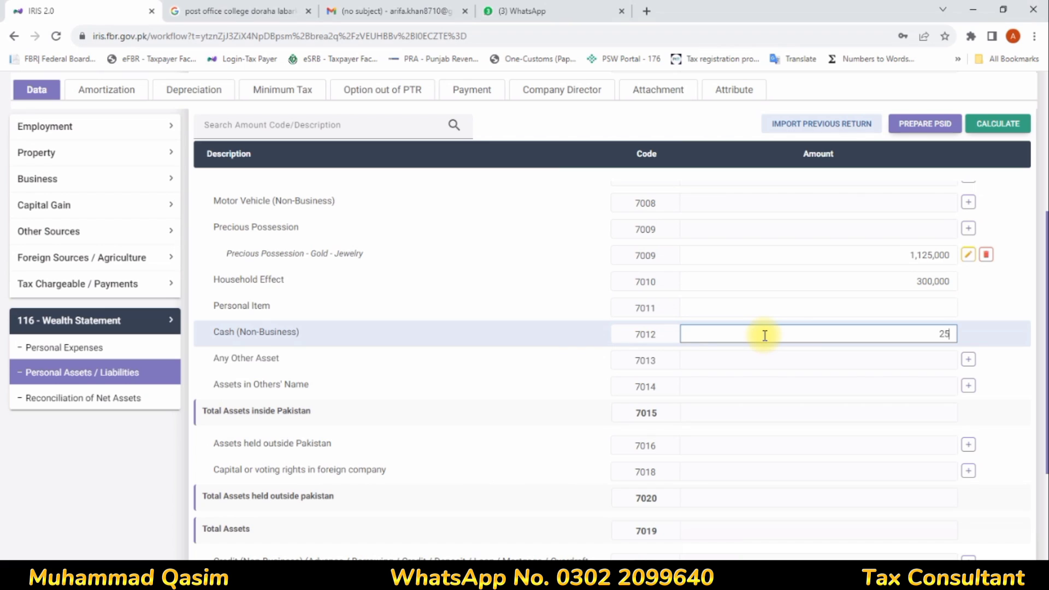
pyautogui.write('0,000')
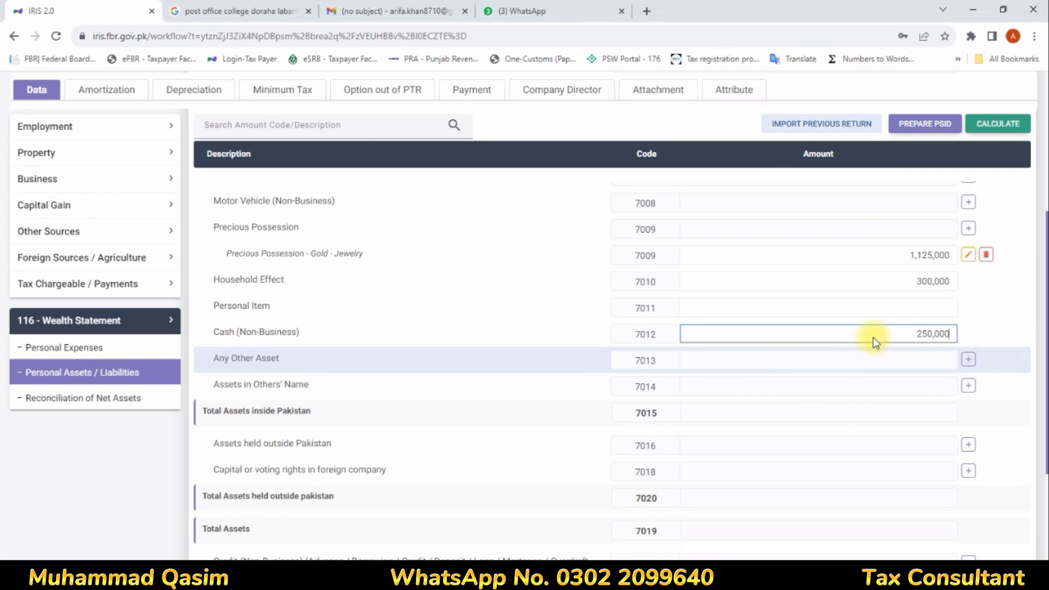
pyautogui.click(999, 124)
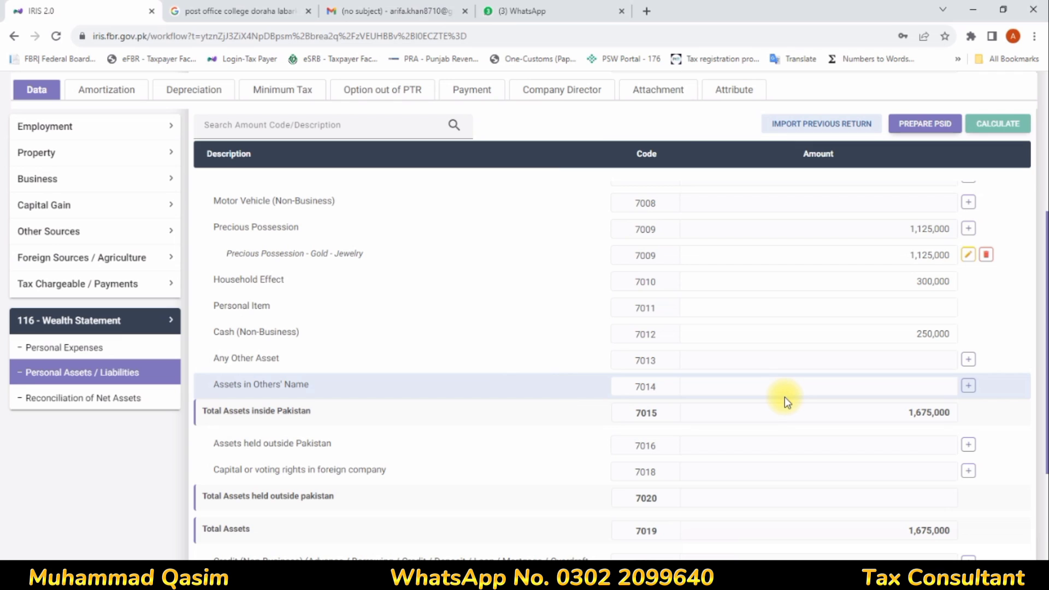
pyautogui.scroll(-1, 781, 402)
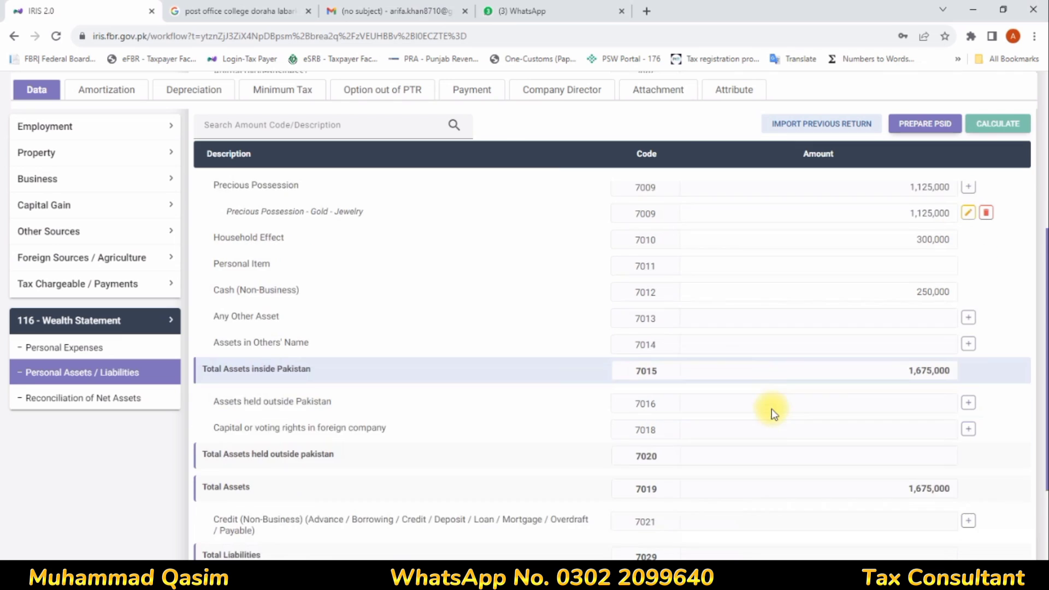
# Step: In the wealth statement's personal expenses, set Other Personal / Household Expenses to 33,540 and recalculate
pyautogui.click(85, 350)
pyautogui.scroll(-3, 754, 316)
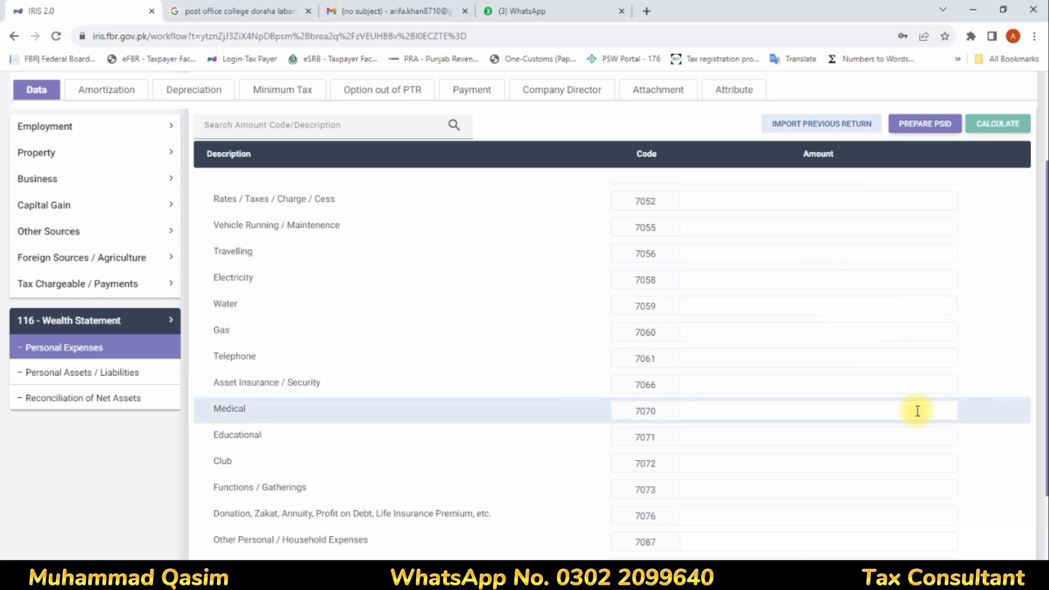
pyautogui.scroll(-3, 749, 405)
pyautogui.click(767, 445)
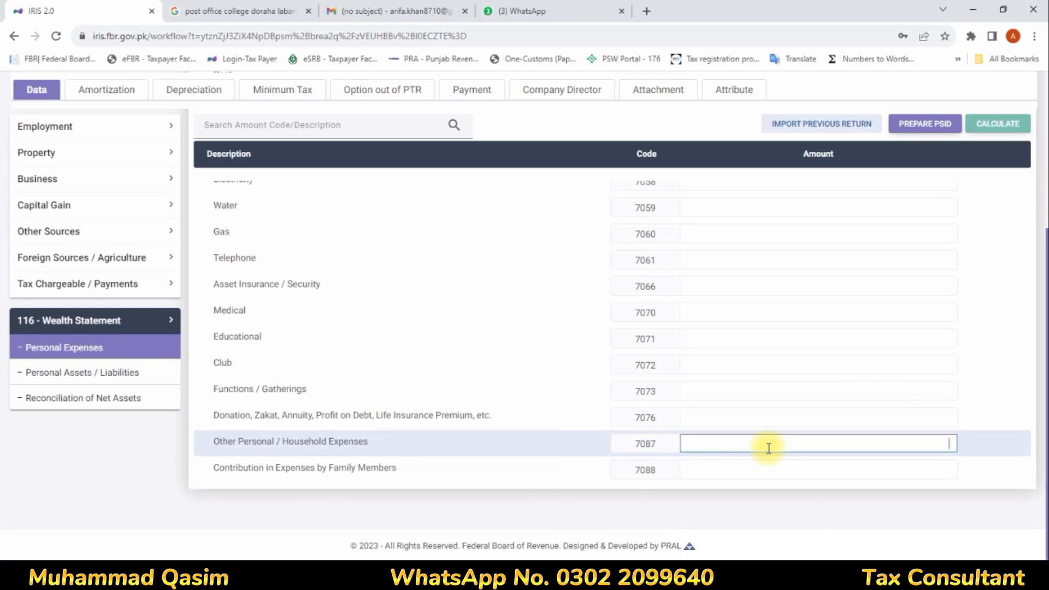
pyautogui.write('33,540')
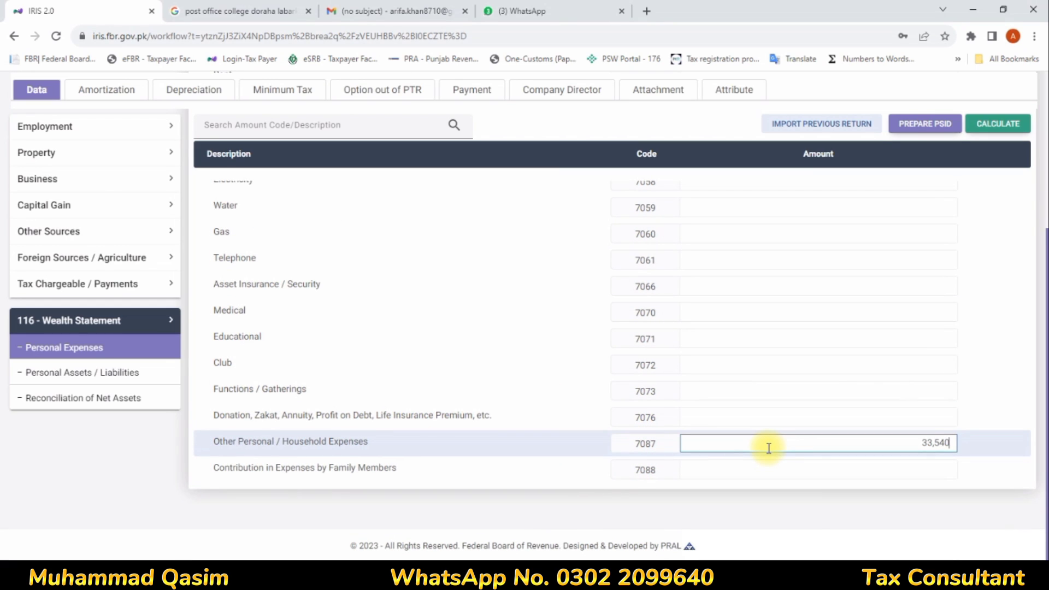
pyautogui.click(801, 388)
pyautogui.click(995, 127)
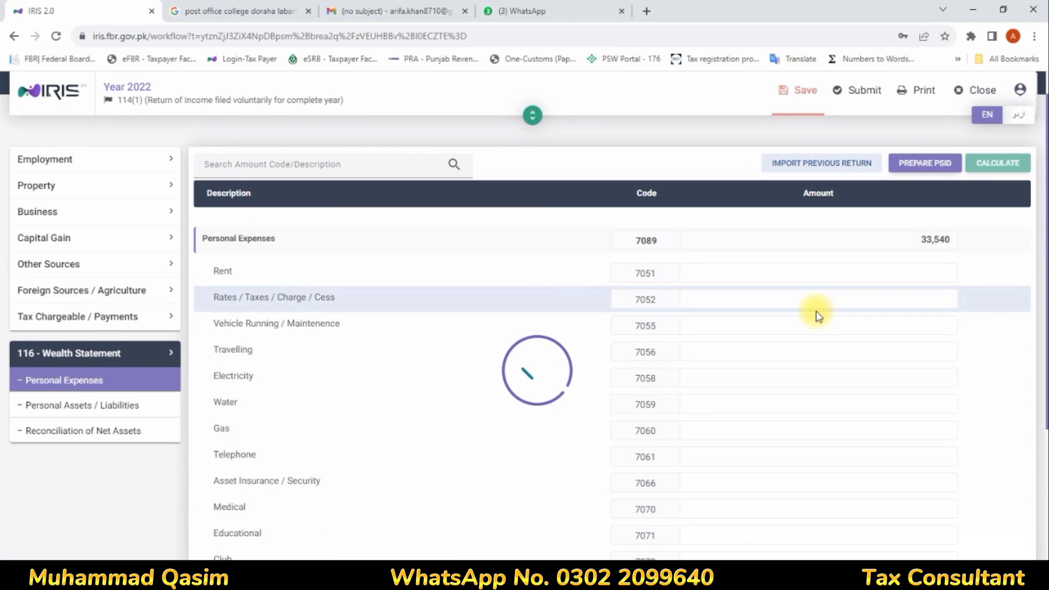
# Step: Review the Reconciliation of Net Assets, examining the net assets, inflows, outflows and unreconciled amount
pyautogui.click(63, 431)
pyautogui.scroll(-3, 503, 318)
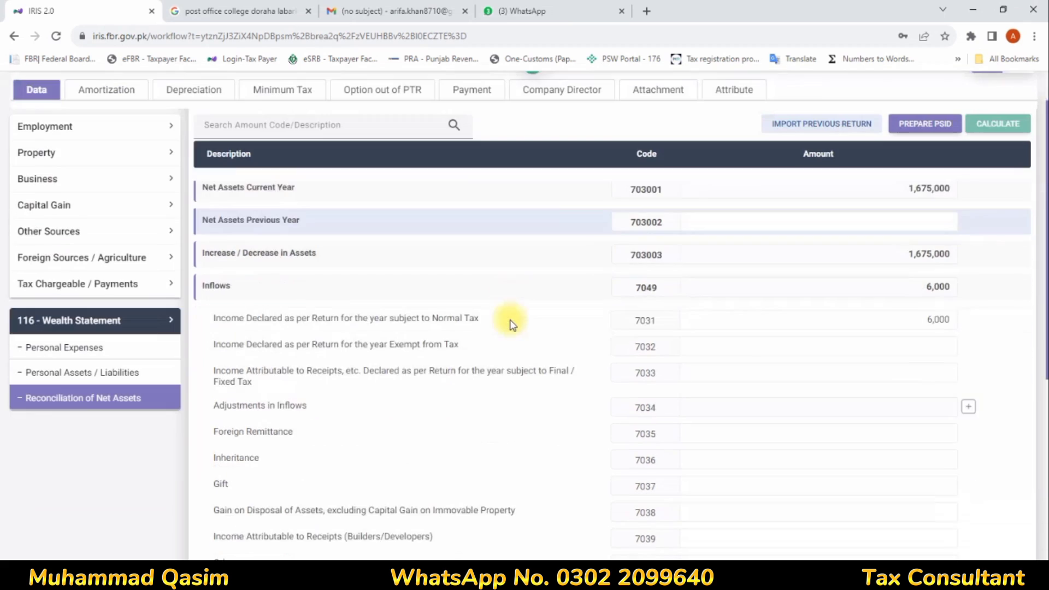
pyautogui.scroll(-3, 869, 315)
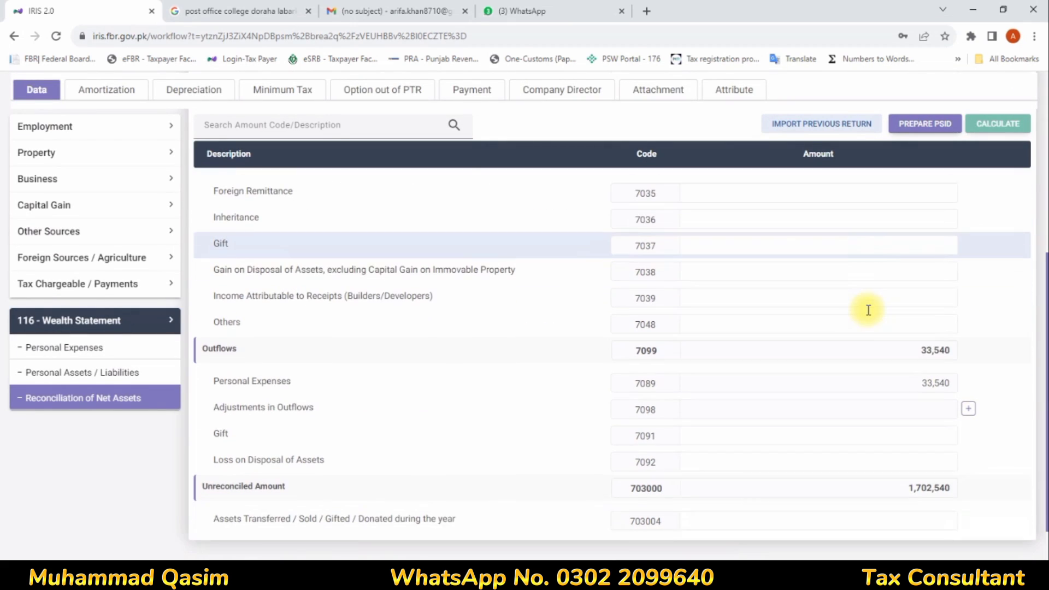
pyautogui.scroll(3, 869, 315)
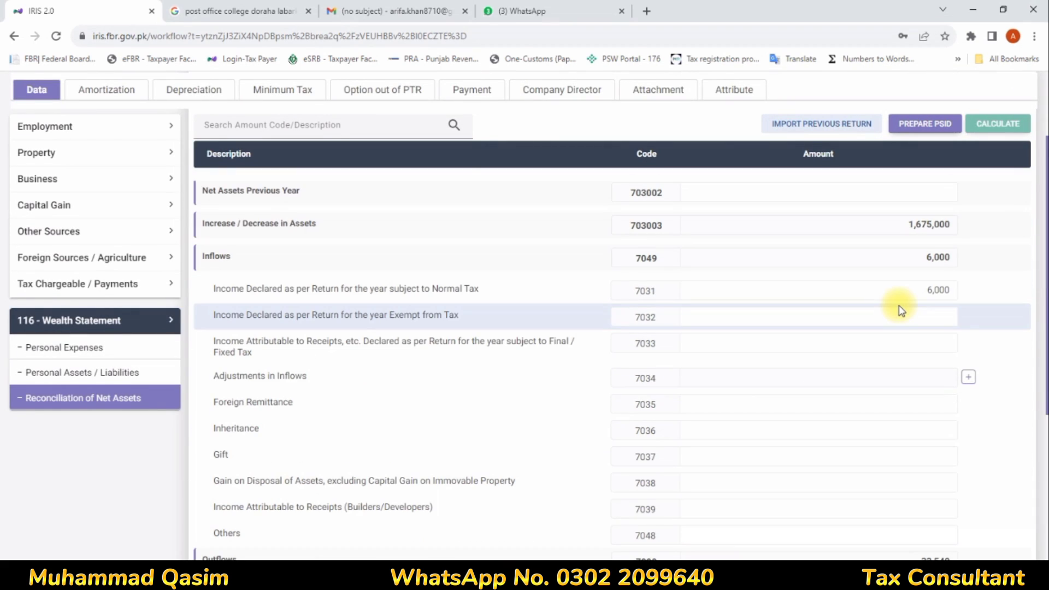
pyautogui.scroll(-3, 898, 307)
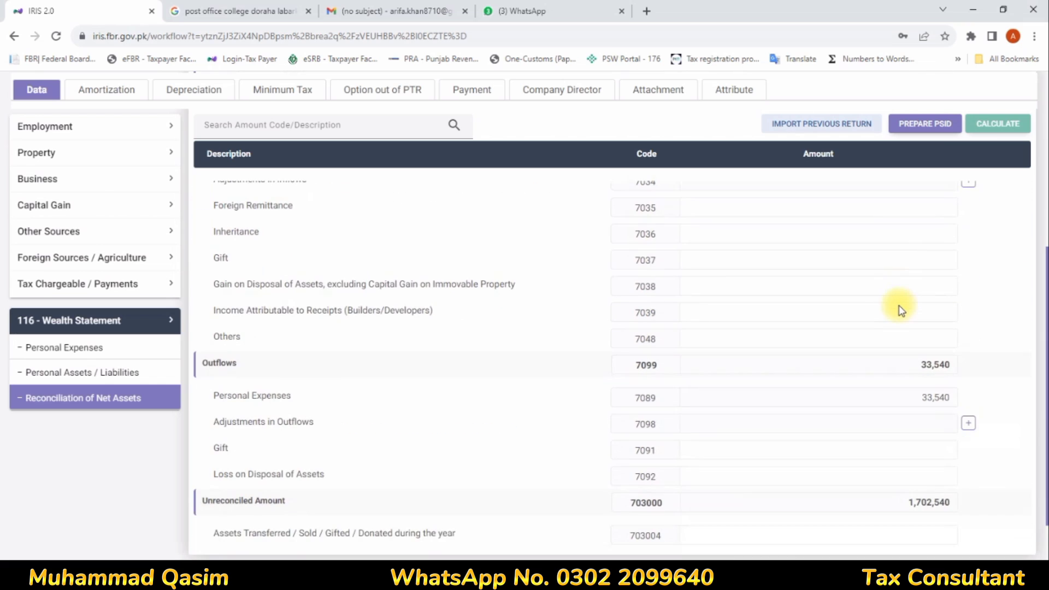
pyautogui.scroll(2, 896, 305)
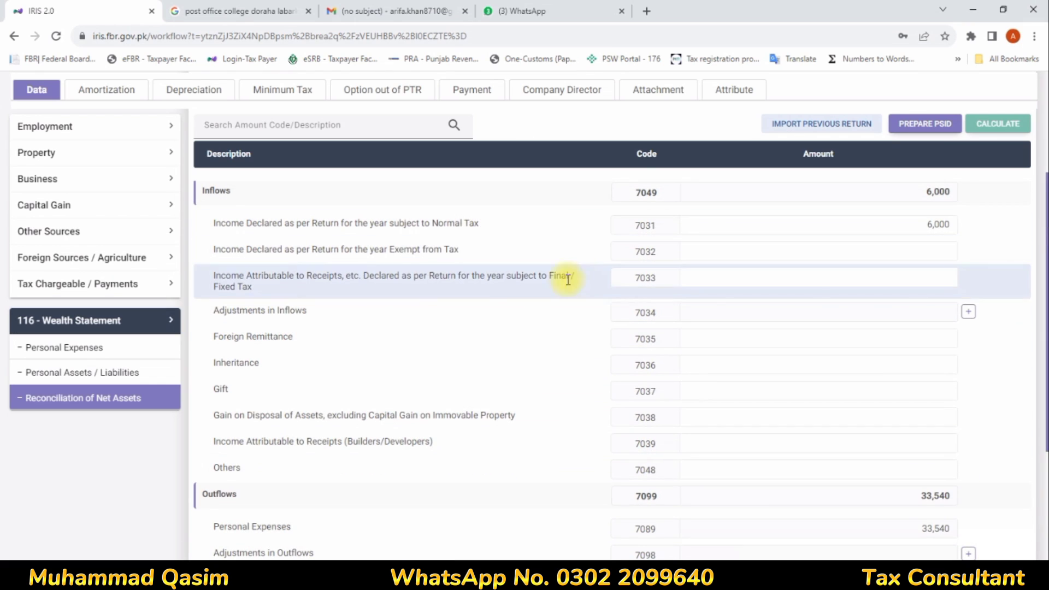
pyautogui.scroll(2, 628, 355)
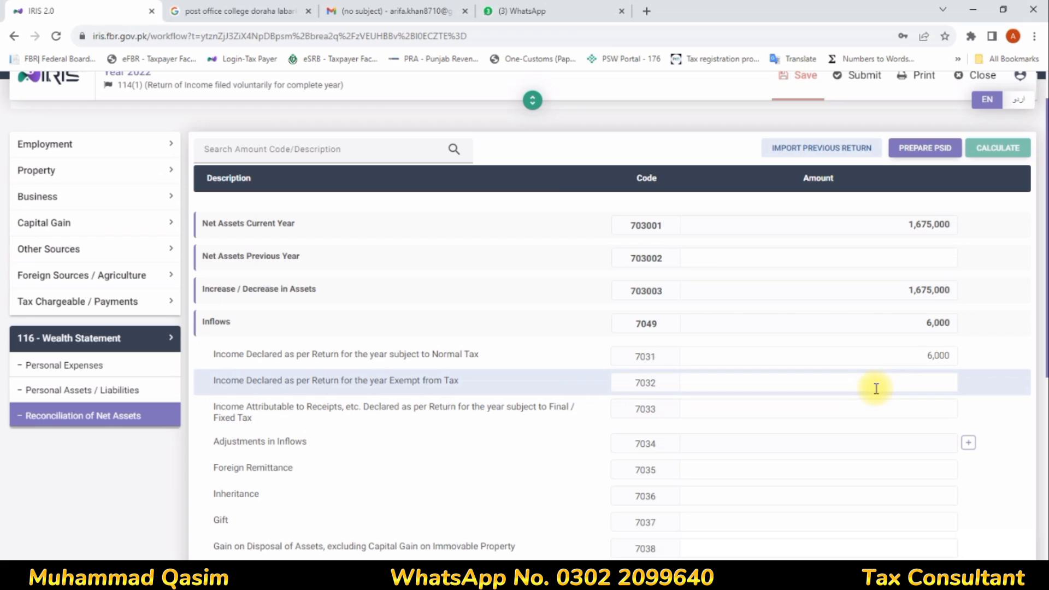
pyautogui.scroll(-5, 871, 387)
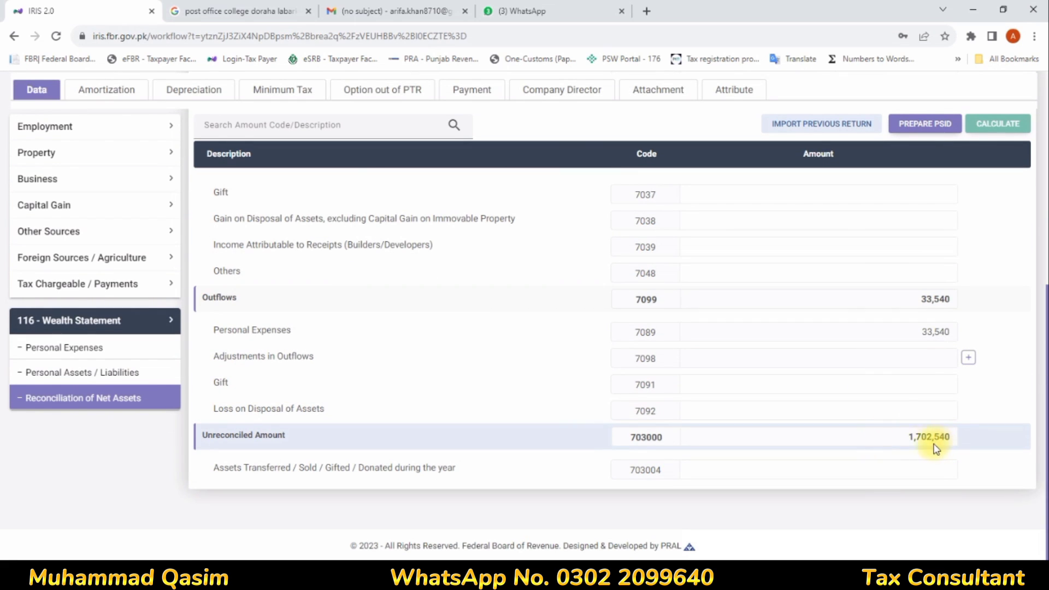
# Step: Set Net Assets Previous Year to 1,648,540 in the net asset reconciliation, recalculate, and check the unreconciled amount
pyautogui.scroll(1, 904, 325)
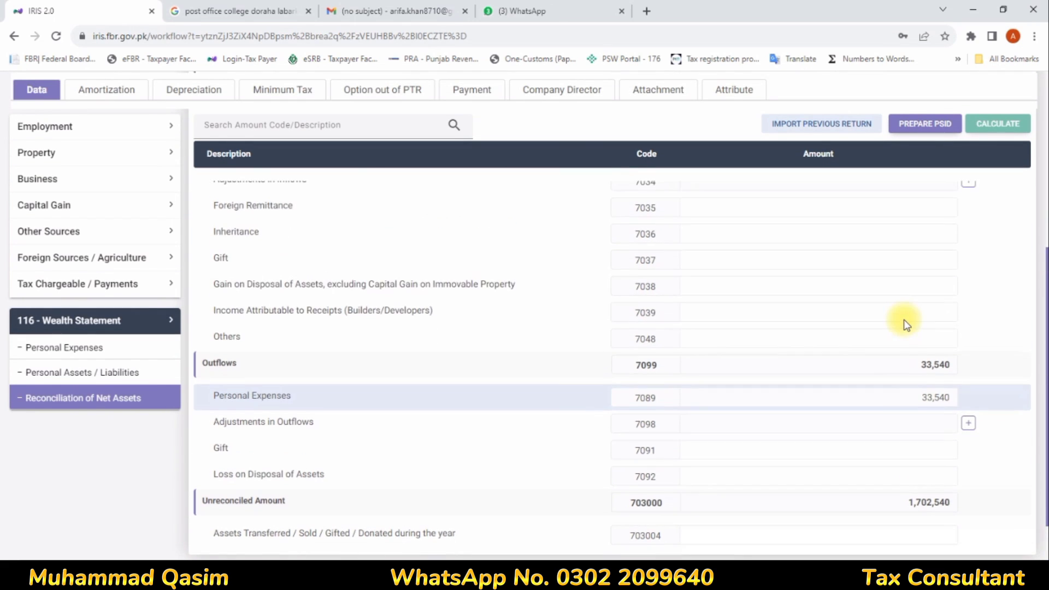
pyautogui.scroll(-1, 904, 325)
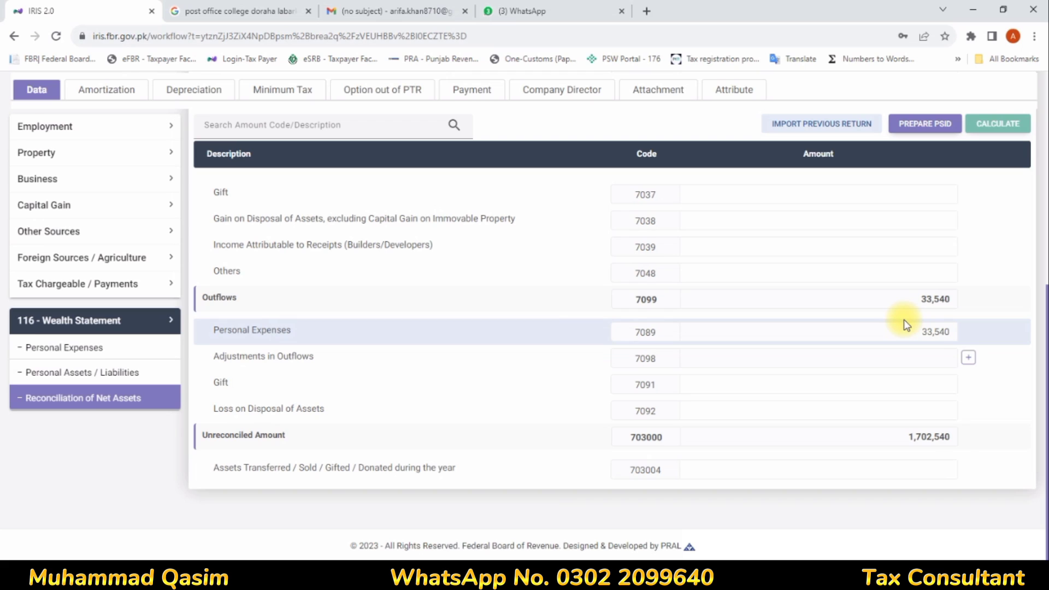
pyautogui.scroll(5, 904, 324)
pyautogui.click(951, 258)
pyautogui.write('1,648')
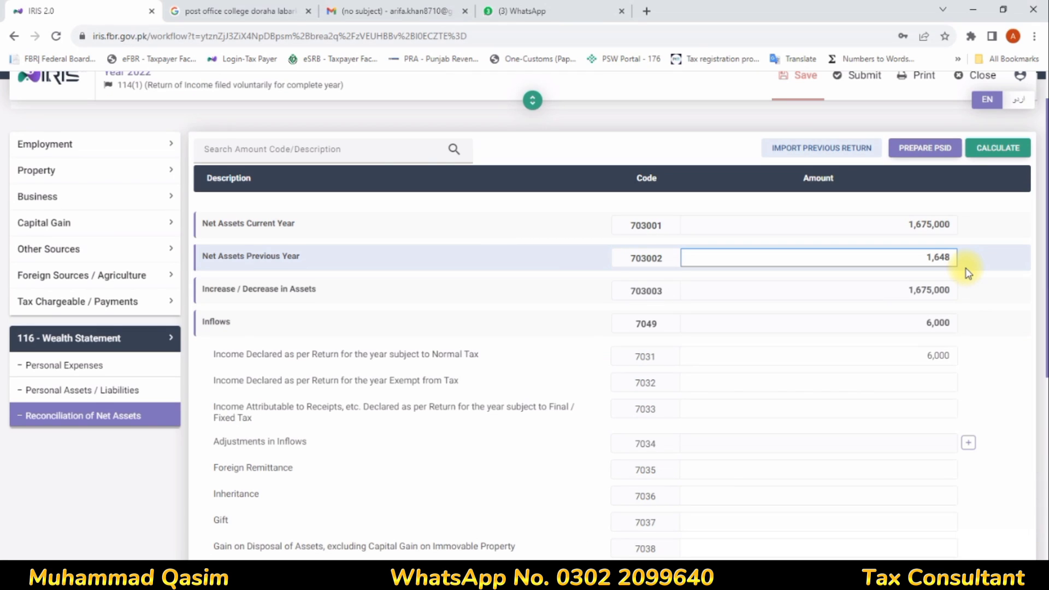
pyautogui.write(',540')
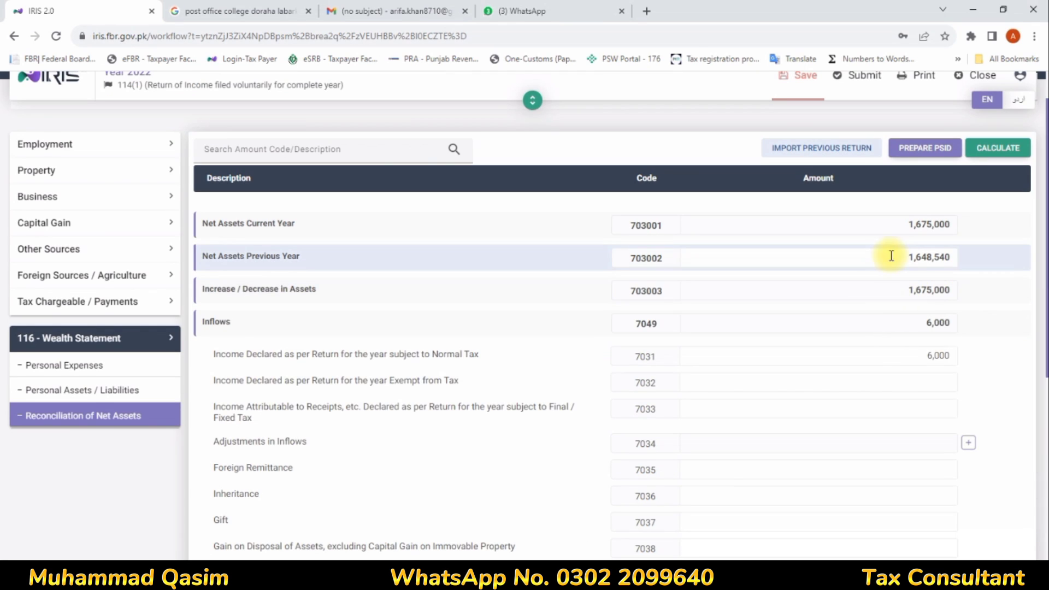
pyautogui.click(996, 148)
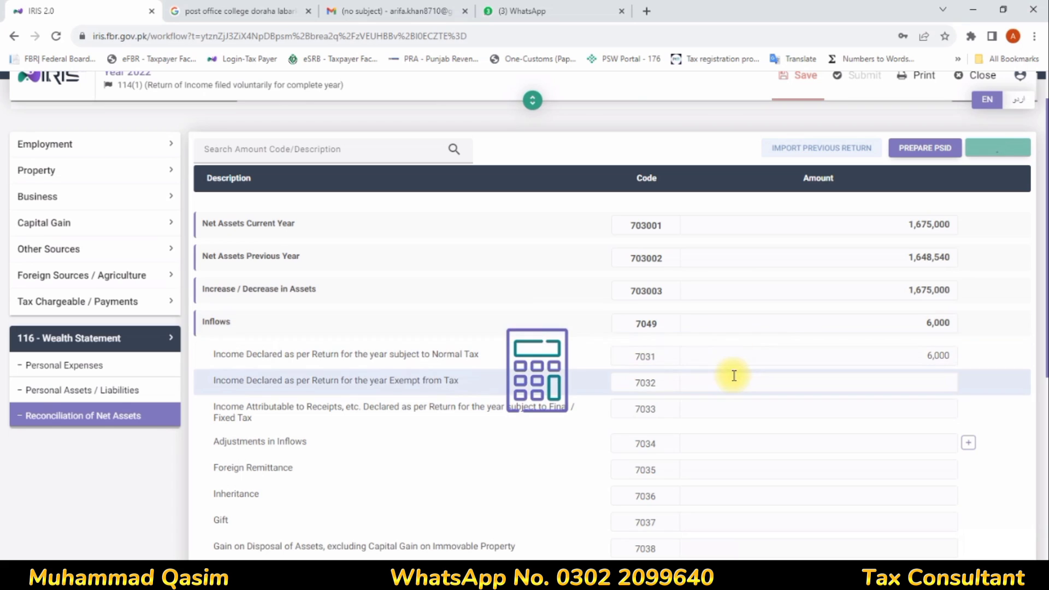
pyautogui.scroll(-3, 734, 376)
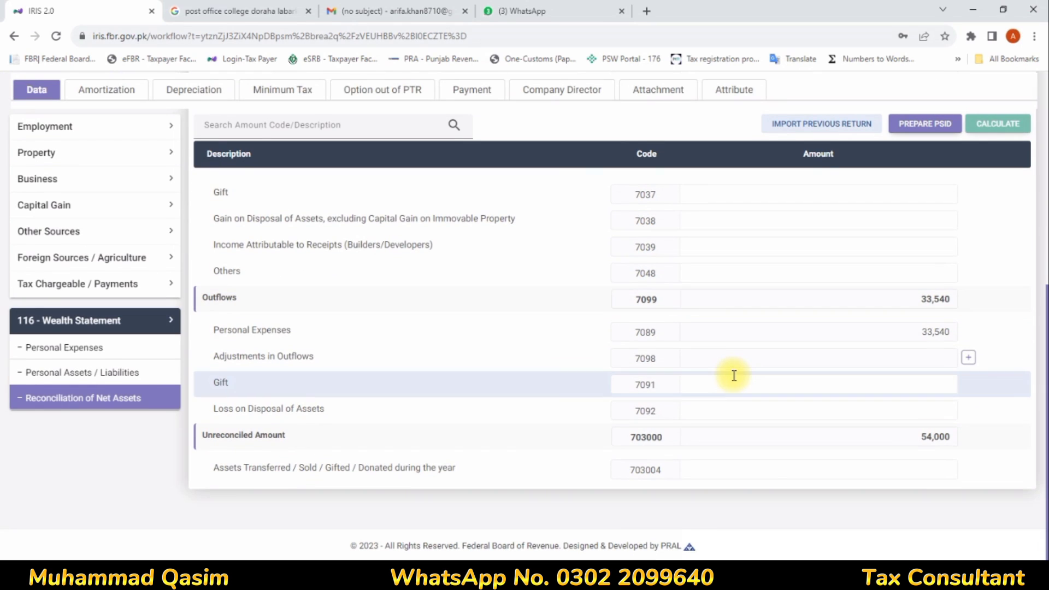
pyautogui.scroll(3, 33, 232)
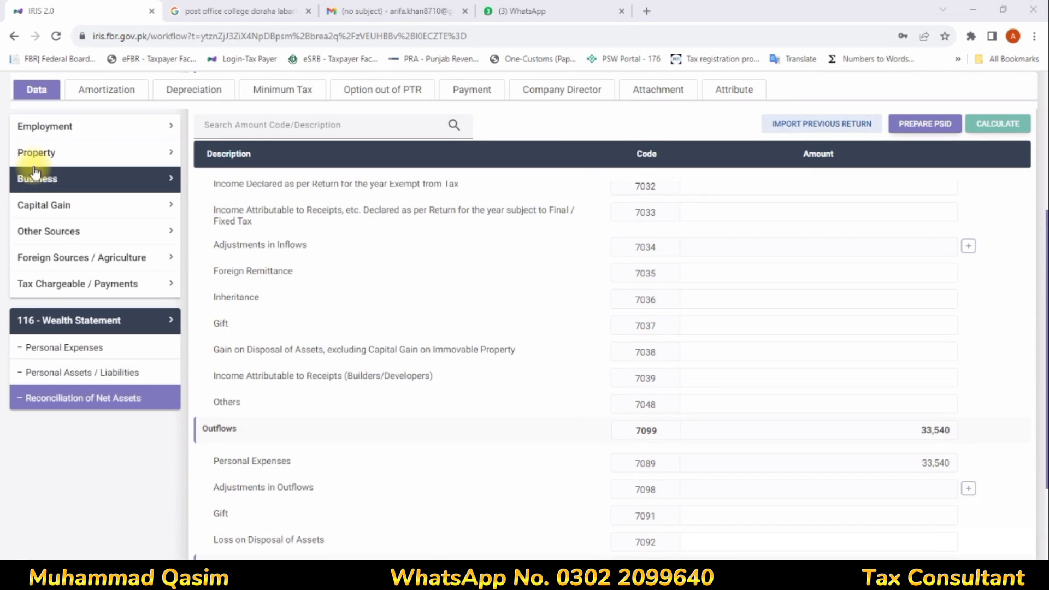
# Step: In the employment salary section, set Pay, Wages or Other Remuneration to 60,000 and recalculate
pyautogui.click(43, 131)
pyautogui.click(64, 163)
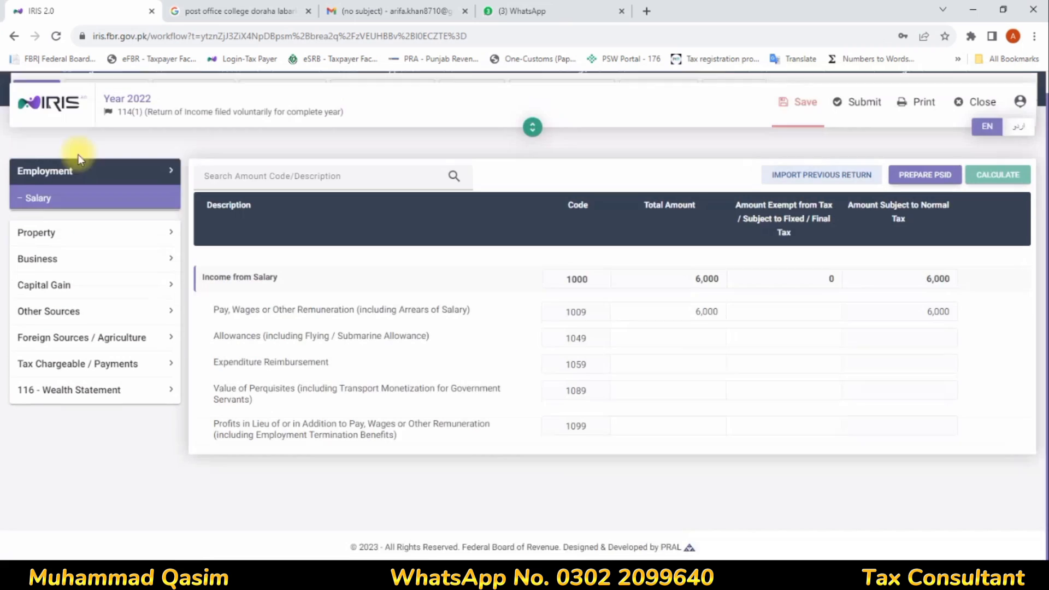
pyautogui.click(676, 366)
pyautogui.write('6')
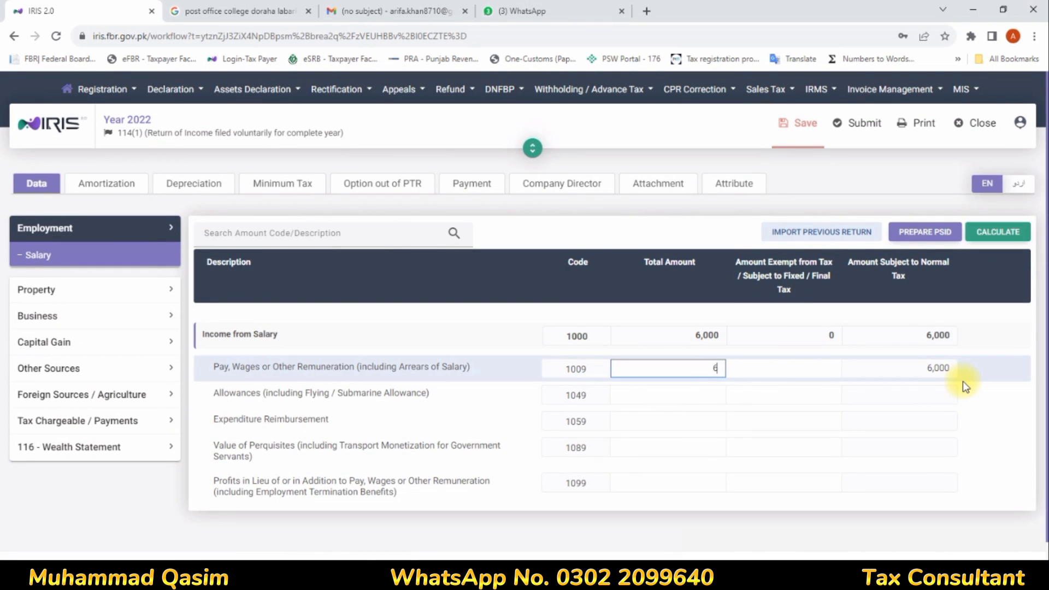
pyautogui.click(998, 232)
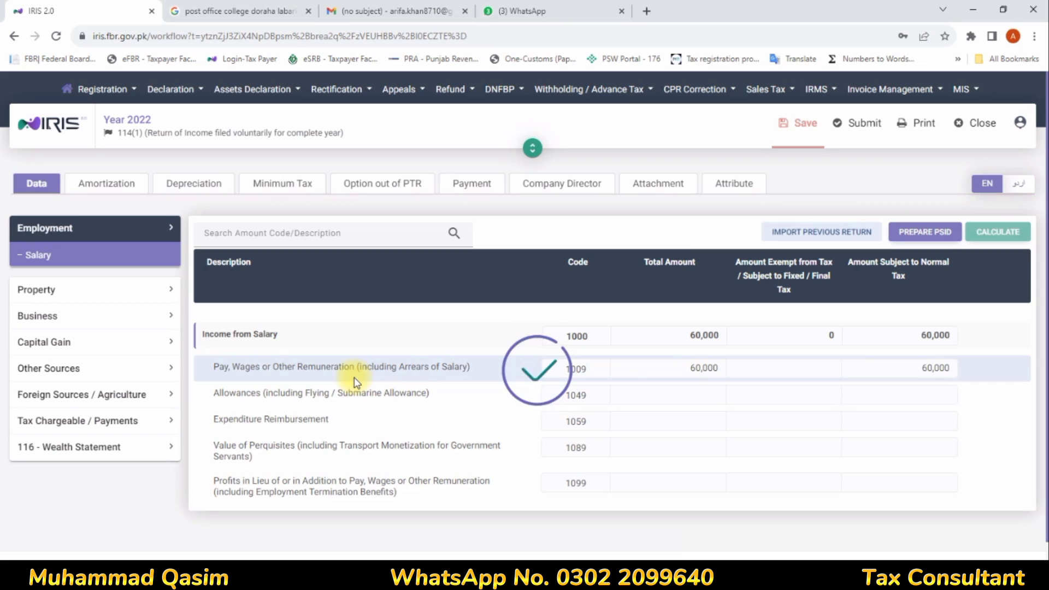
# Step: In the Reconciliation of Net Assets, set Income Declared as per Return subject to Normal Tax to 60,000, recalculate, and check the result
pyautogui.click(77, 459)
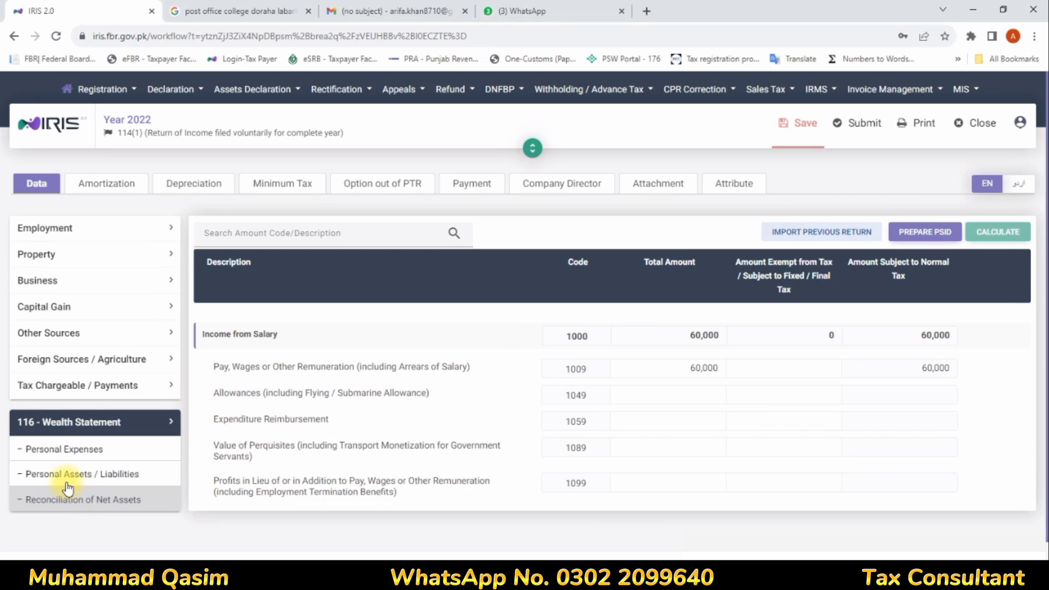
pyautogui.click(67, 506)
pyautogui.scroll(-5, 972, 340)
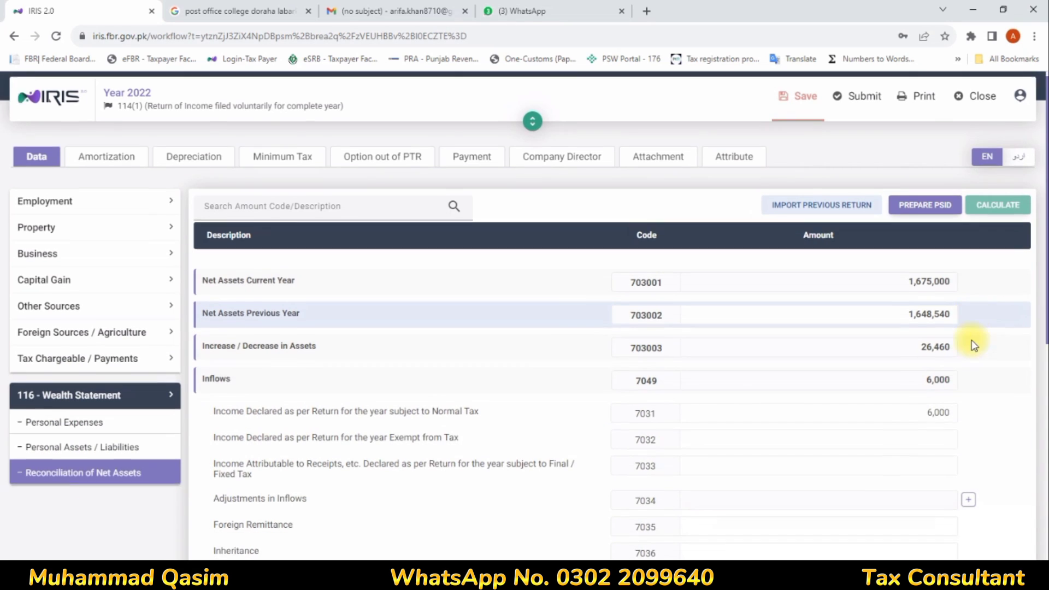
pyautogui.moveTo(927, 206); pyautogui.dragTo(992, 206)
pyautogui.write('60000')
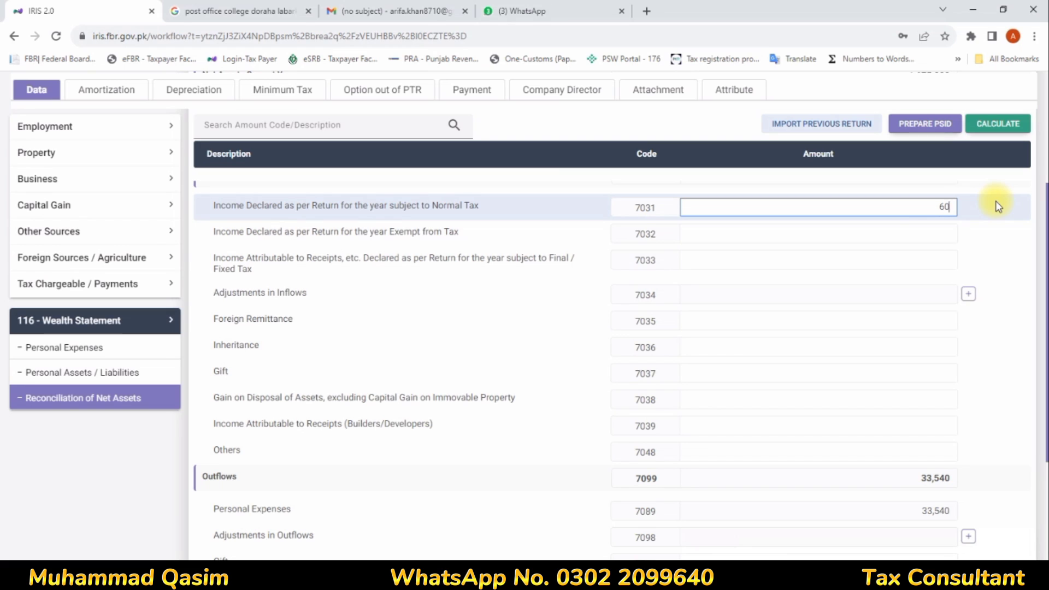
pyautogui.click(998, 123)
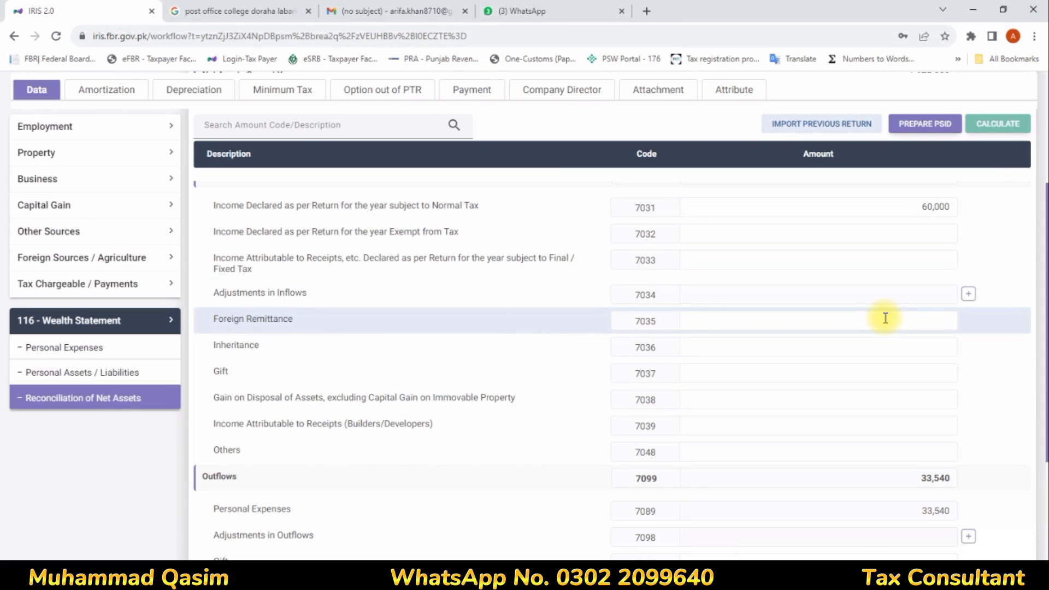
pyautogui.scroll(-3, 885, 318)
pyautogui.scroll(8, 886, 318)
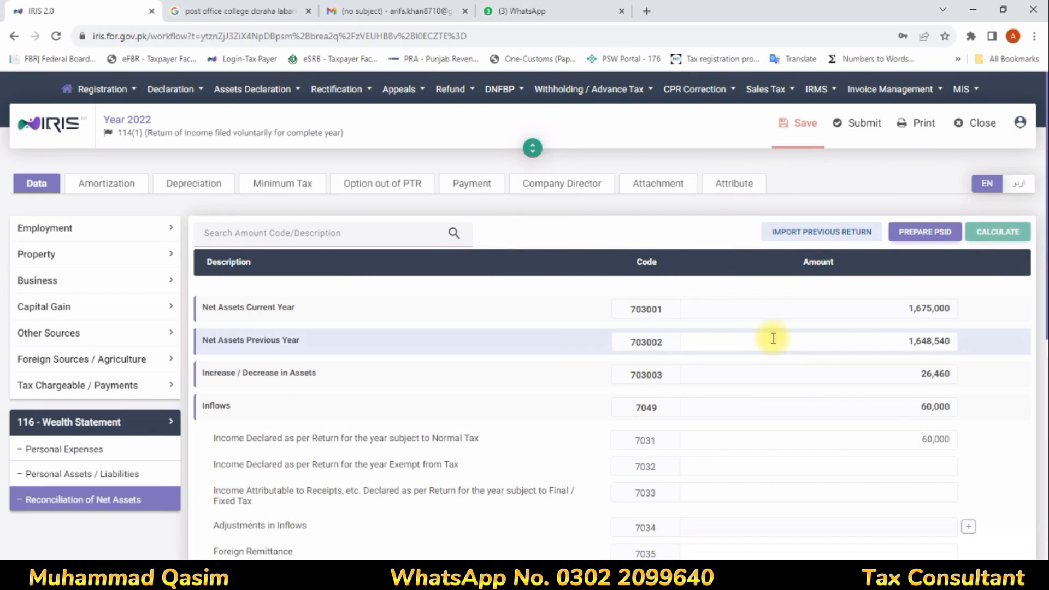
# Step: Set the Residence Status attribute to Resident and save the return
pyautogui.click(738, 186)
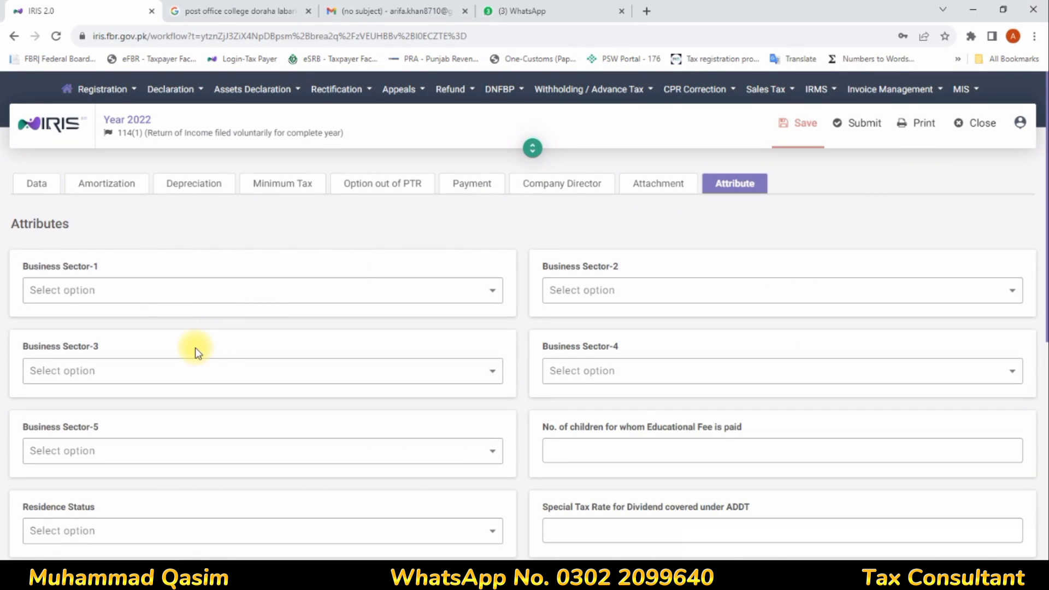
pyautogui.scroll(-2, 103, 405)
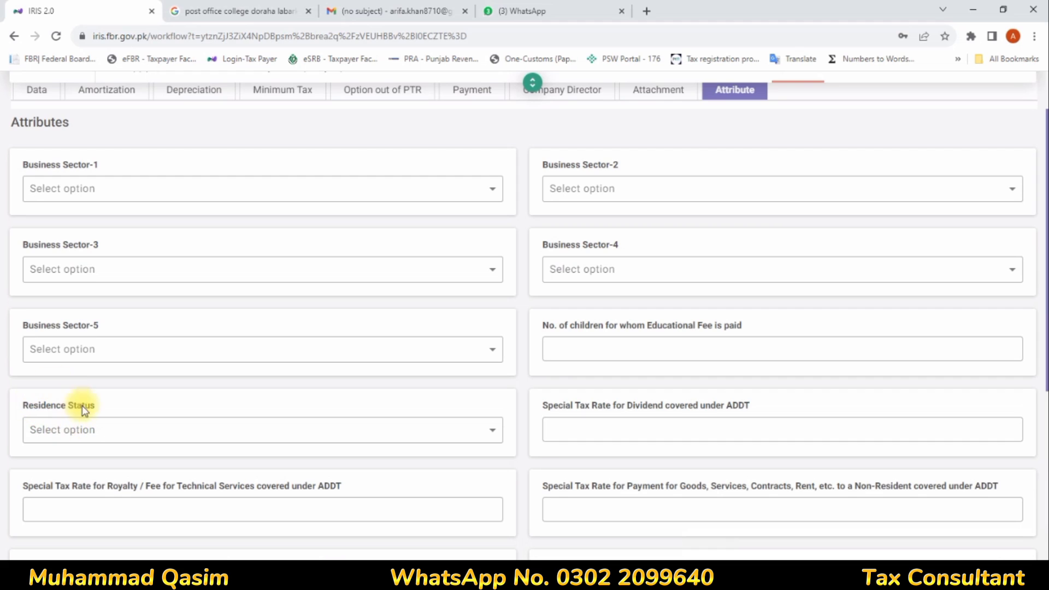
pyautogui.click(98, 431)
pyautogui.click(60, 399)
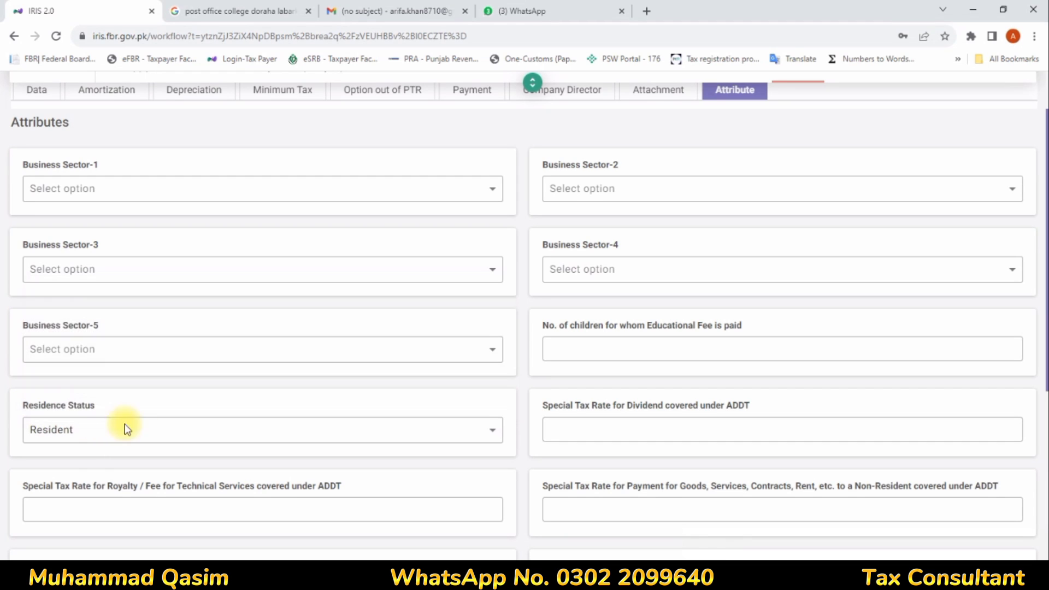
pyautogui.scroll(2, 125, 429)
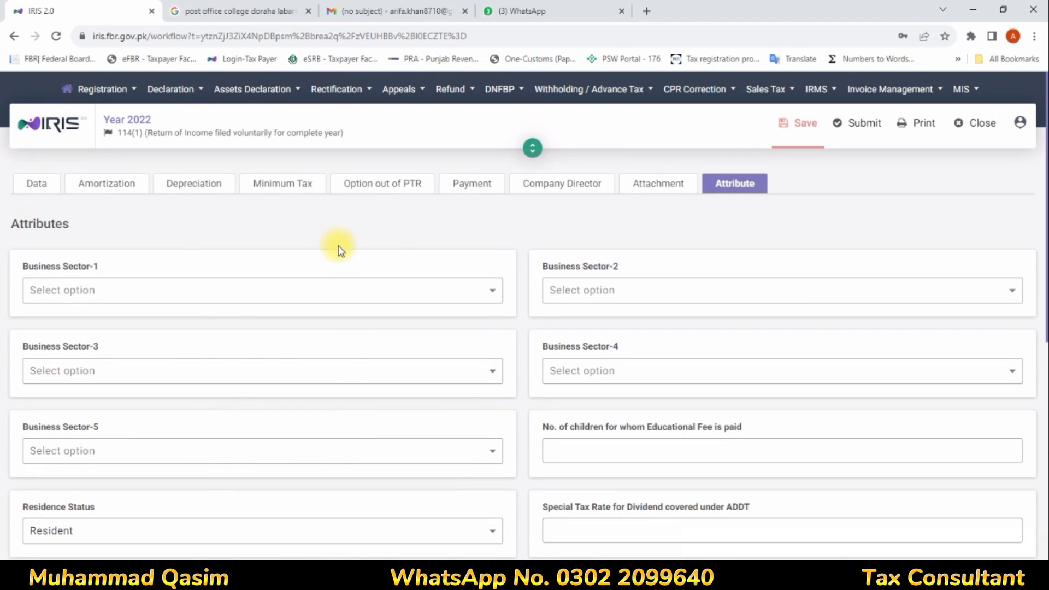
pyautogui.click(805, 123)
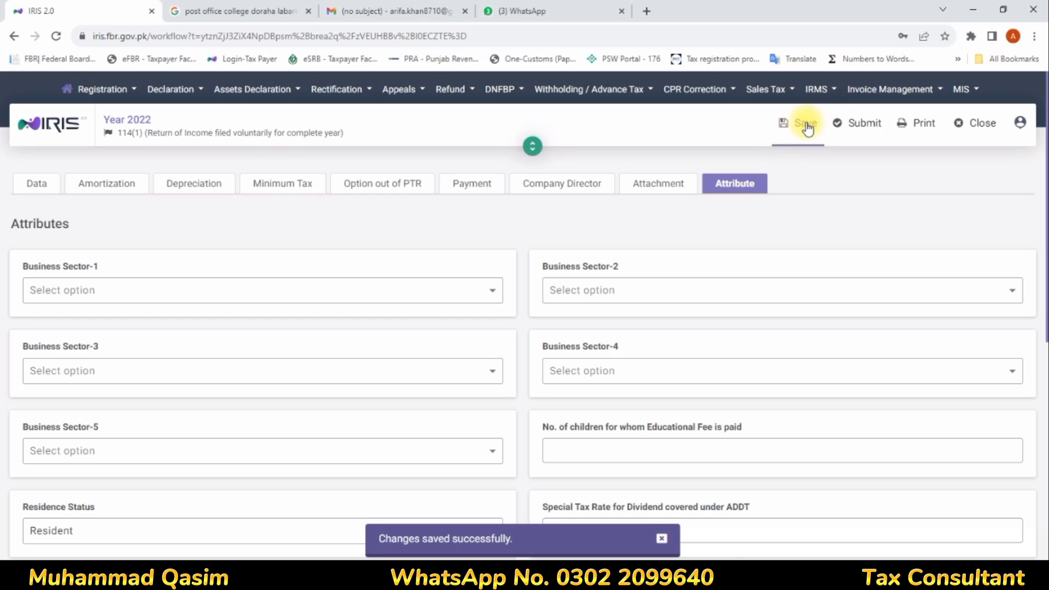
# Step: Review the Computations and Adjustable Tax sections under Tax Chargeable / Payments for the income, tax and withholding amounts
pyautogui.click(38, 187)
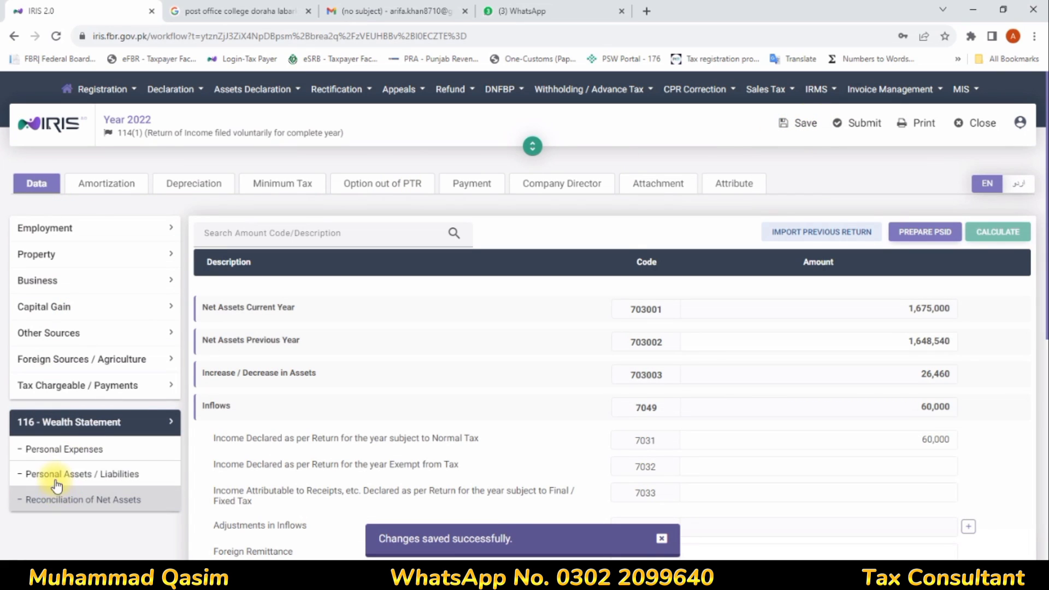
pyautogui.click(66, 386)
pyautogui.scroll(-2, 60, 394)
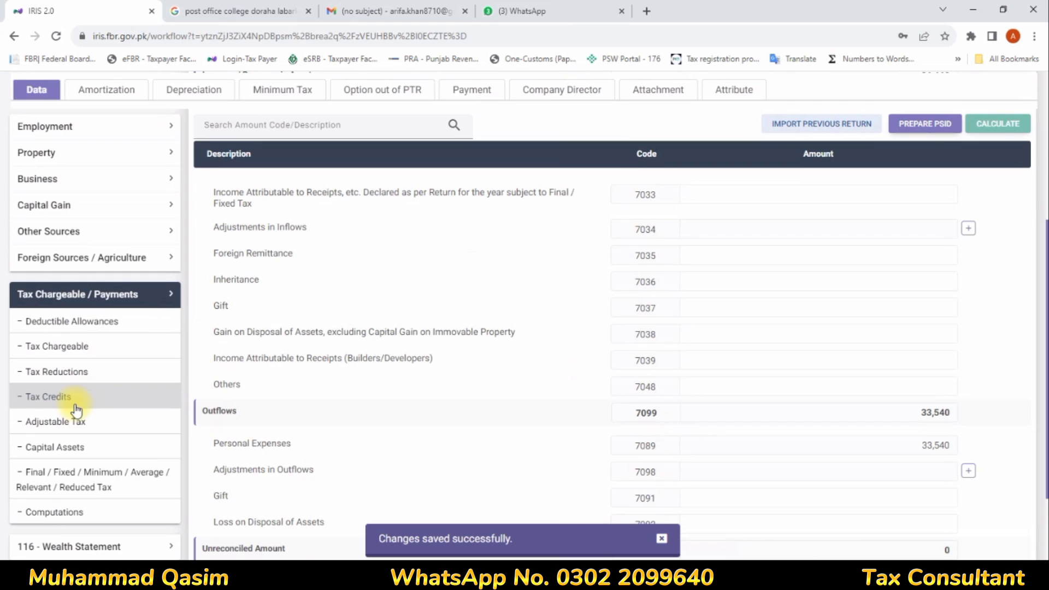
pyautogui.click(58, 511)
pyautogui.scroll(-10, 746, 462)
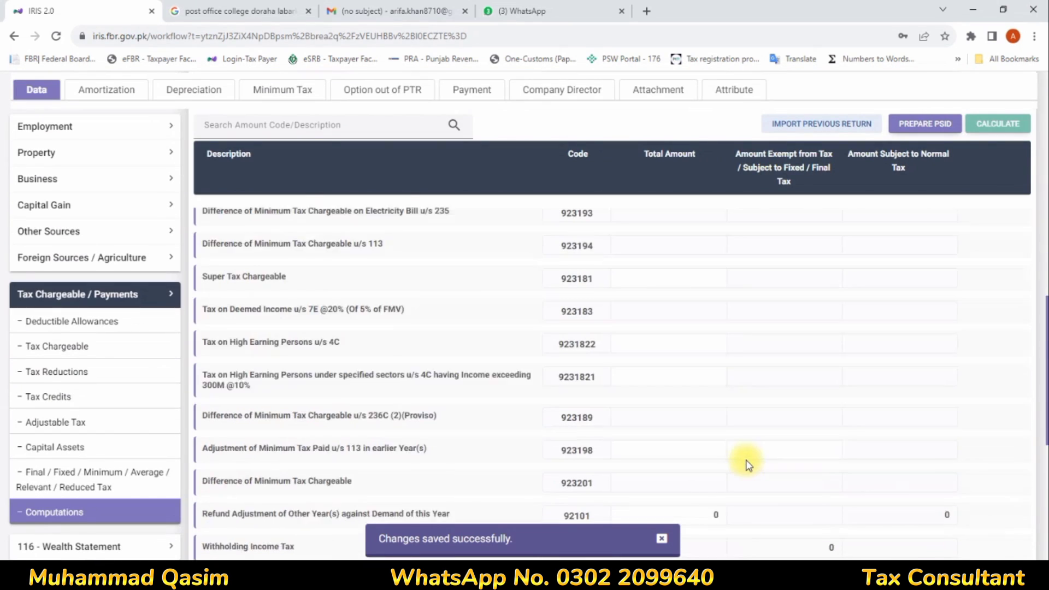
pyautogui.scroll(-5, 746, 460)
pyautogui.scroll(10, 750, 458)
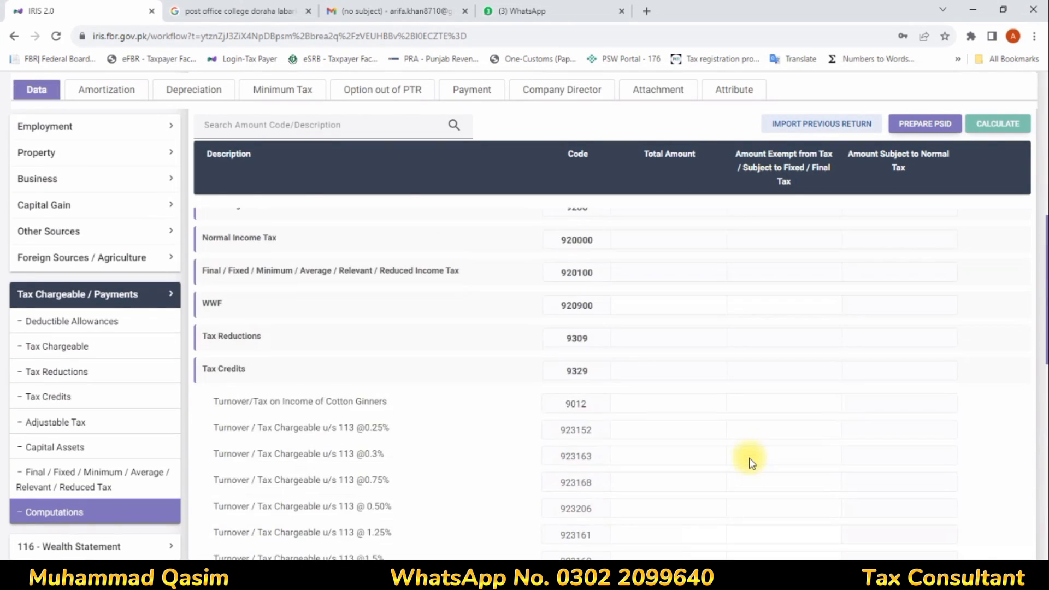
pyautogui.scroll(10, 749, 458)
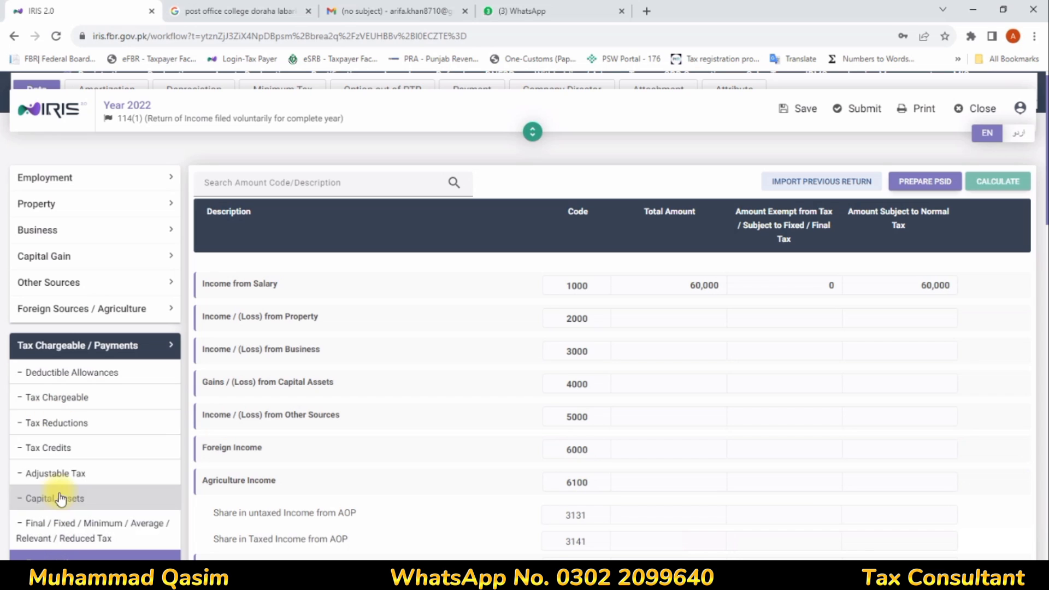
pyautogui.click(67, 474)
pyautogui.scroll(-10, 377, 398)
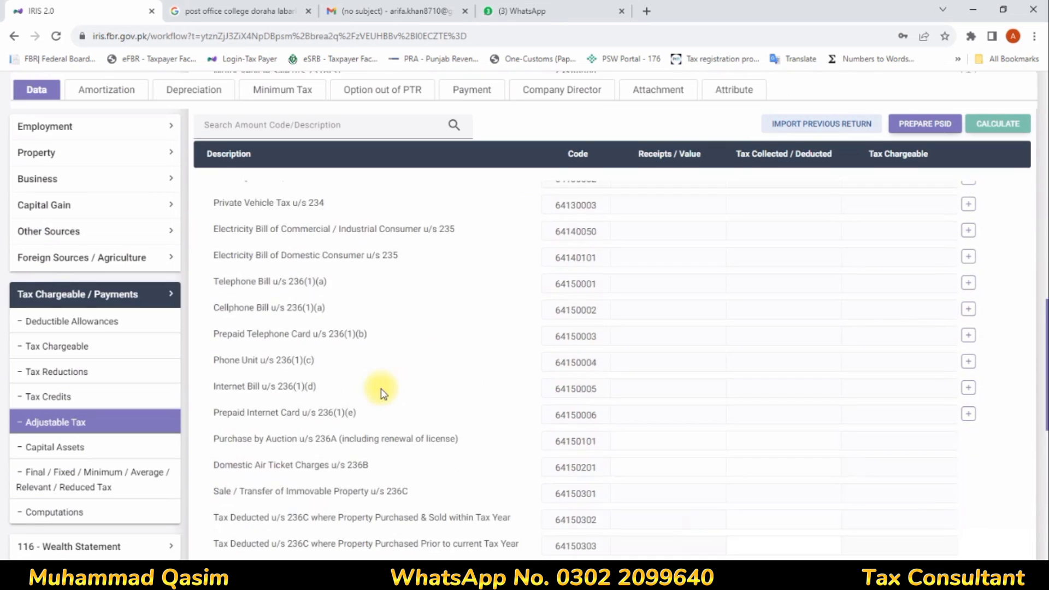
pyautogui.scroll(-10, 381, 392)
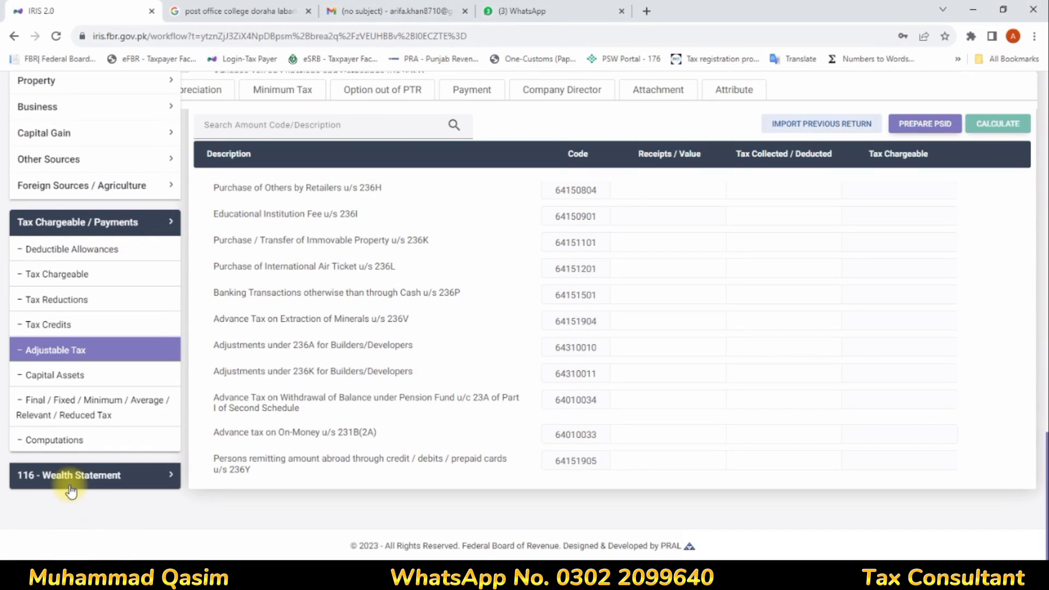
# Step: Recheck the wealth statement's Reconciliation of Net Assets, and save and print the return
pyautogui.click(70, 488)
pyautogui.click(52, 400)
pyautogui.scroll(-5, 569, 369)
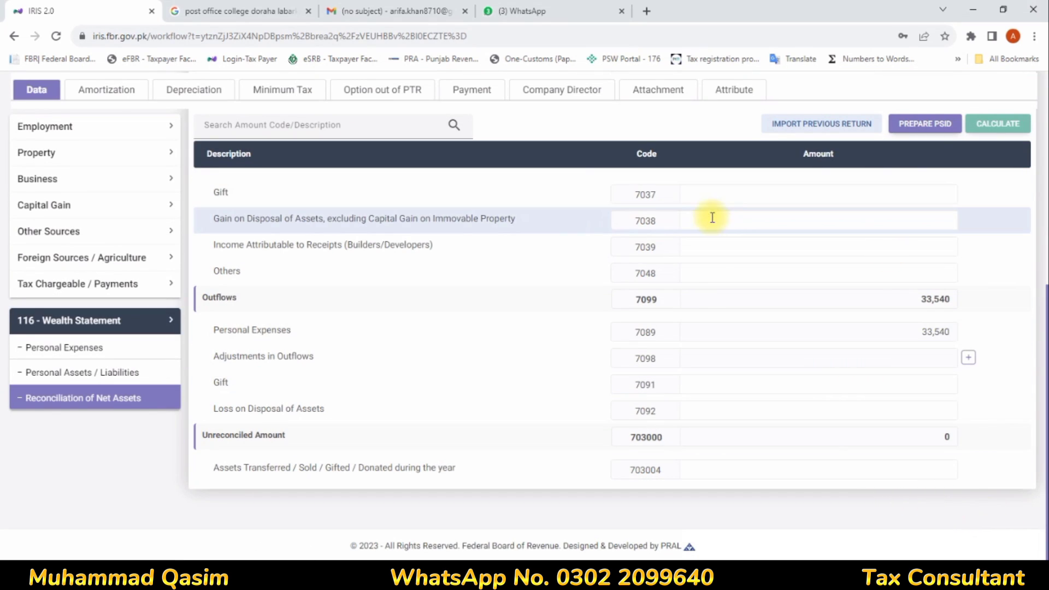
pyautogui.scroll(10, 713, 218)
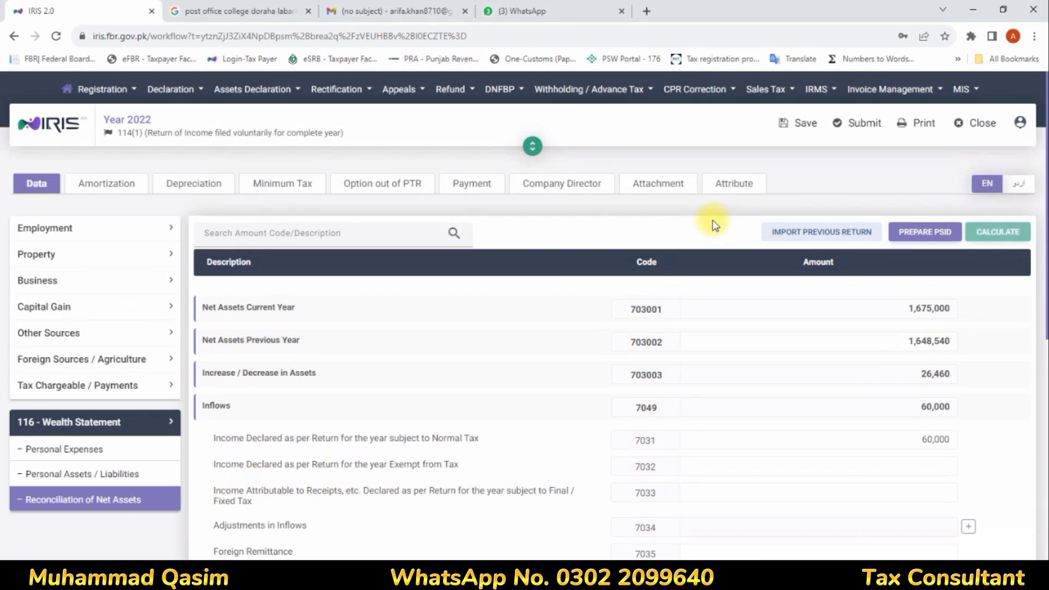
pyautogui.click(802, 125)
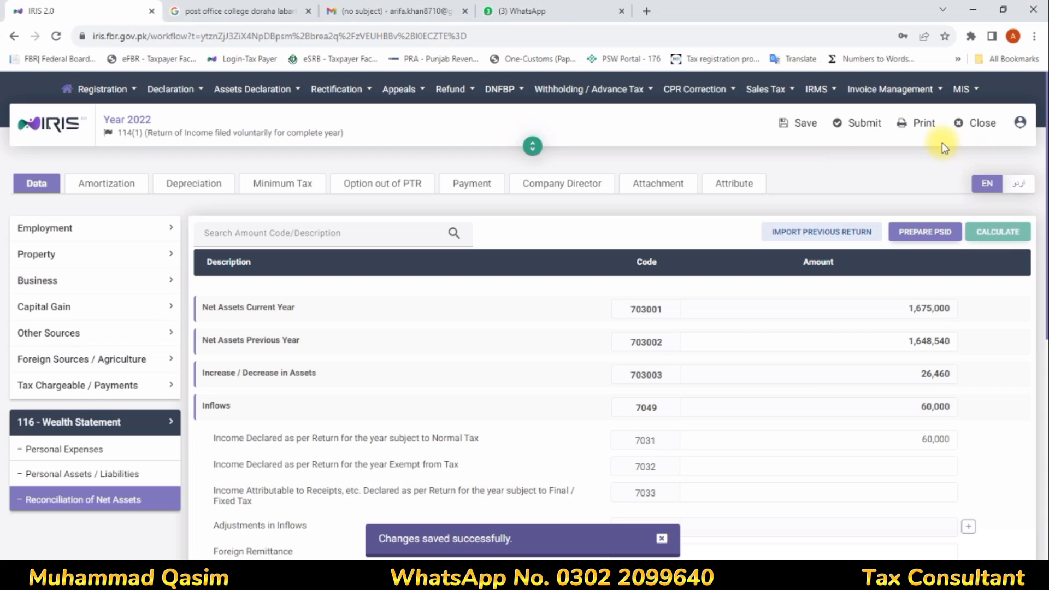
pyautogui.click(904, 125)
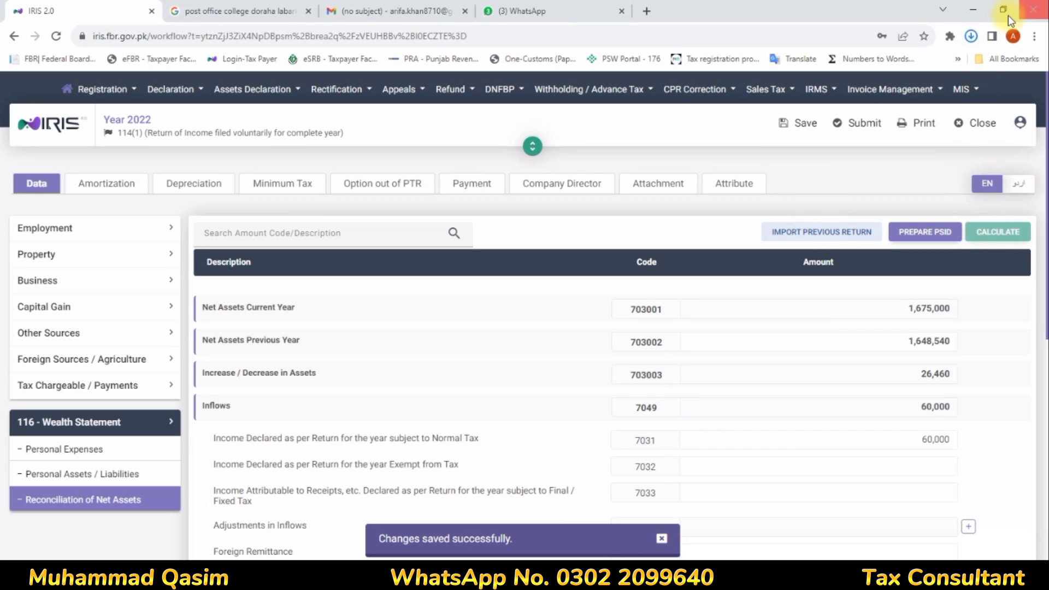
# Step: Start submitting the 2022 return and try to verify the declaration with the 4-digit PIN
pyautogui.click(847, 134)
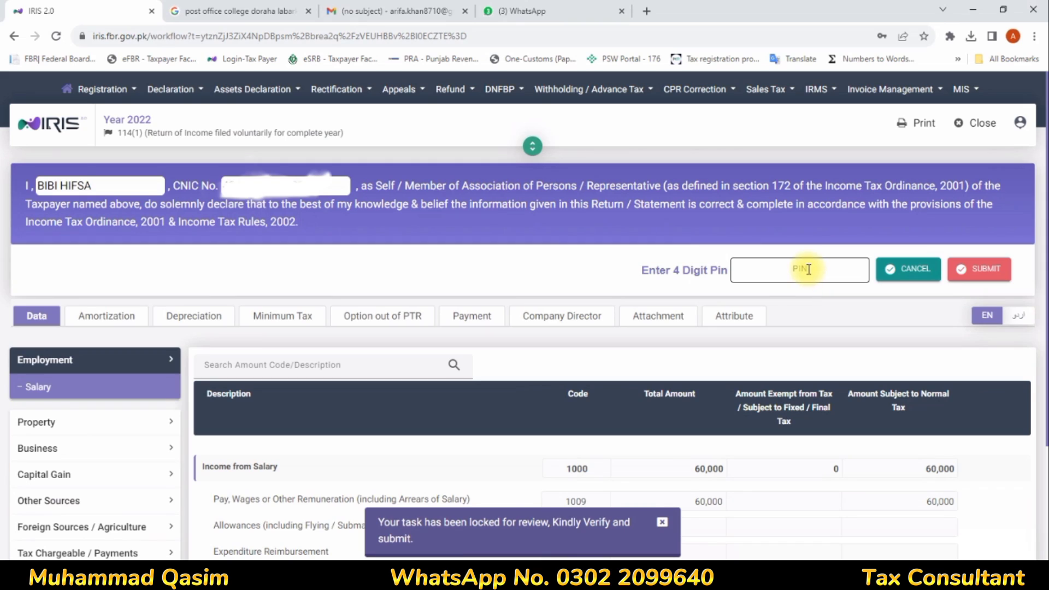
pyautogui.click(809, 269)
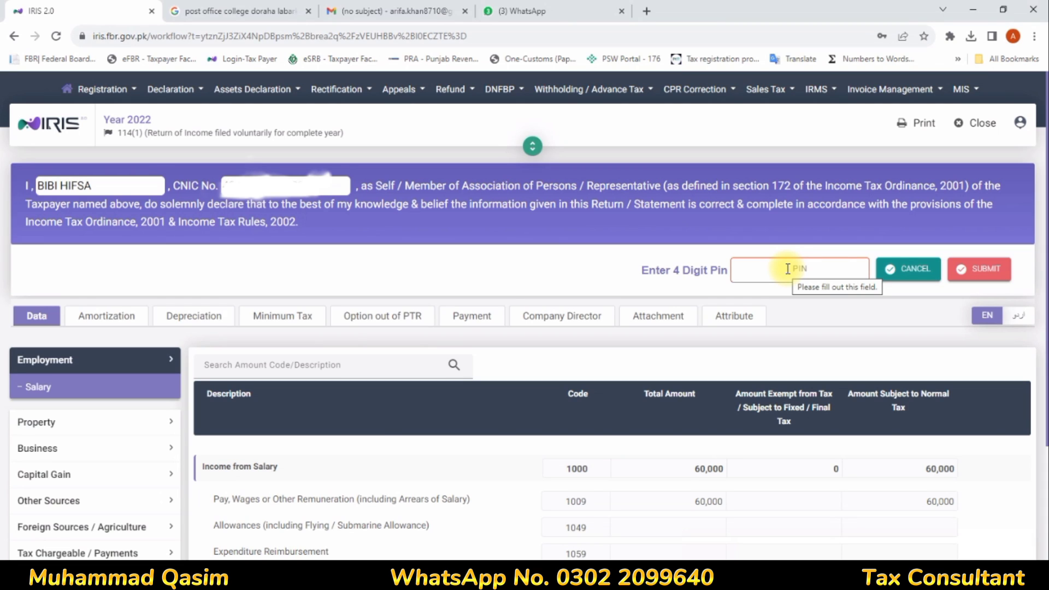
pyautogui.click(787, 272)
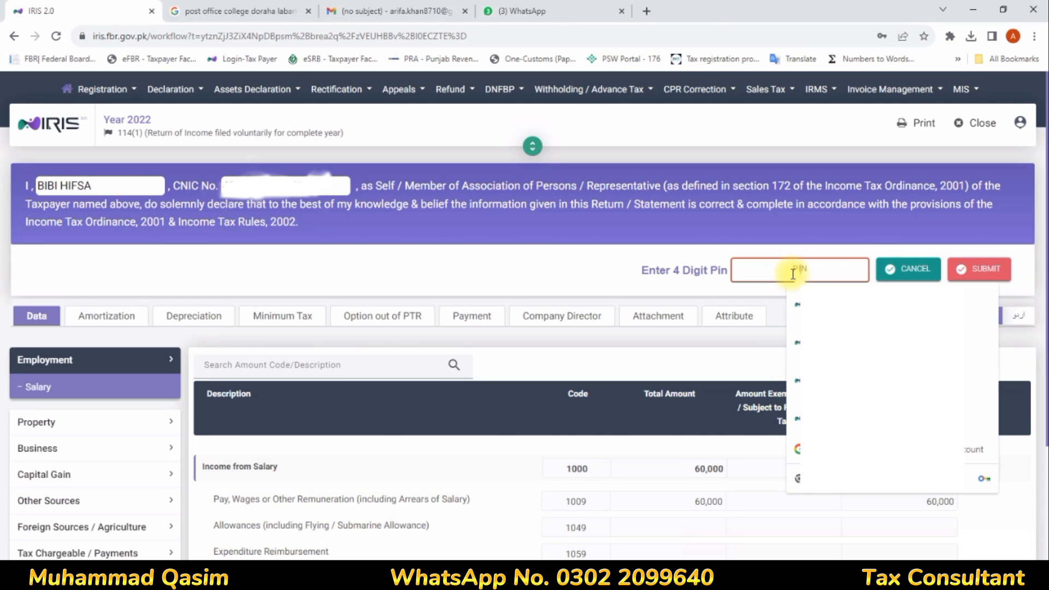
pyautogui.write('****')
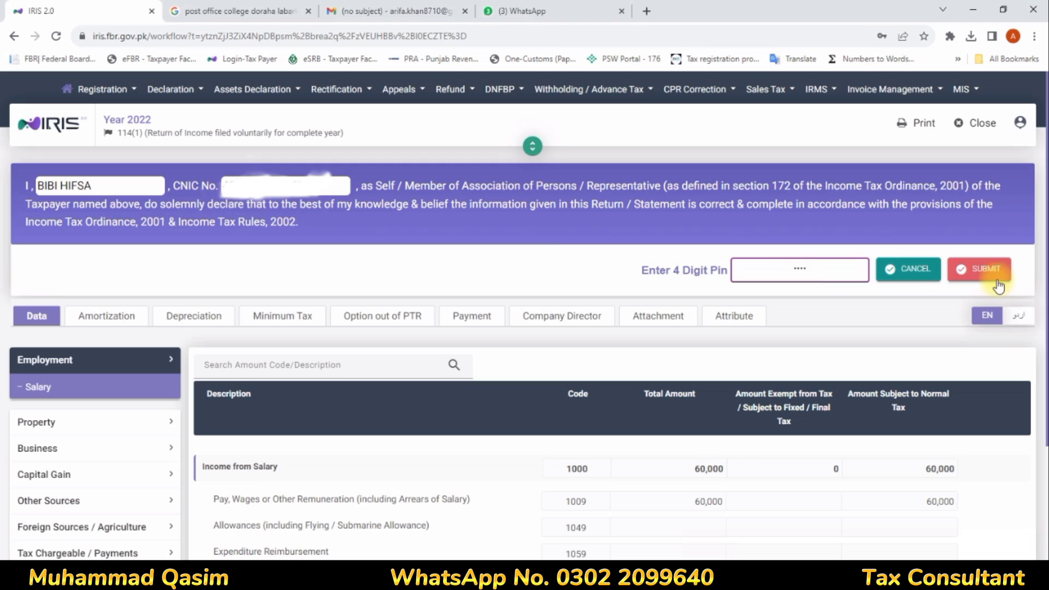
pyautogui.click(993, 280)
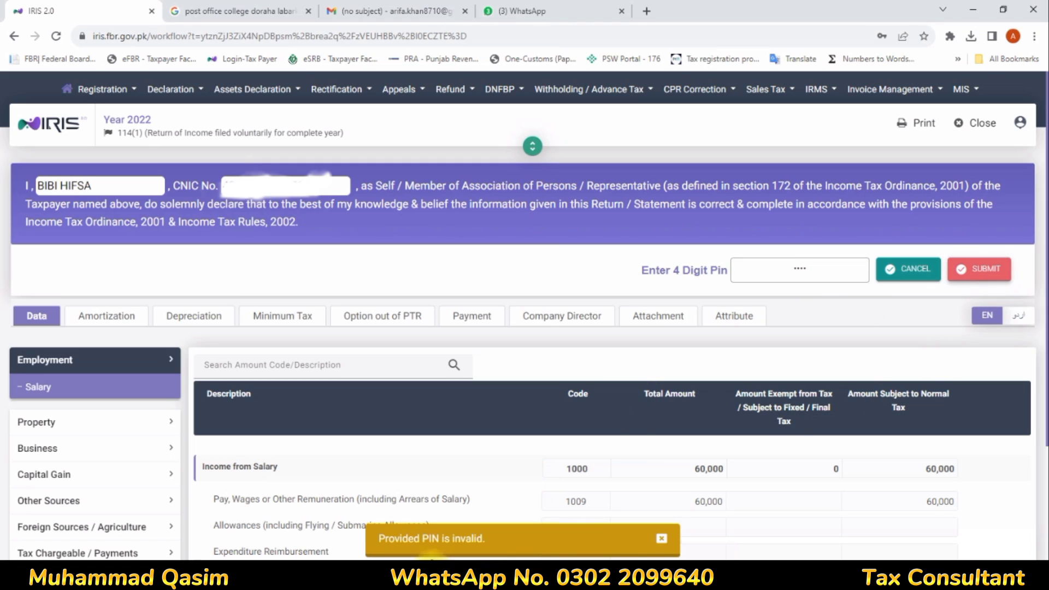
# Step: Submit the return with a re-entered 4-digit PIN, declining to save the password in the browser and dismissing the notification
pyautogui.doubleClick(818, 267)
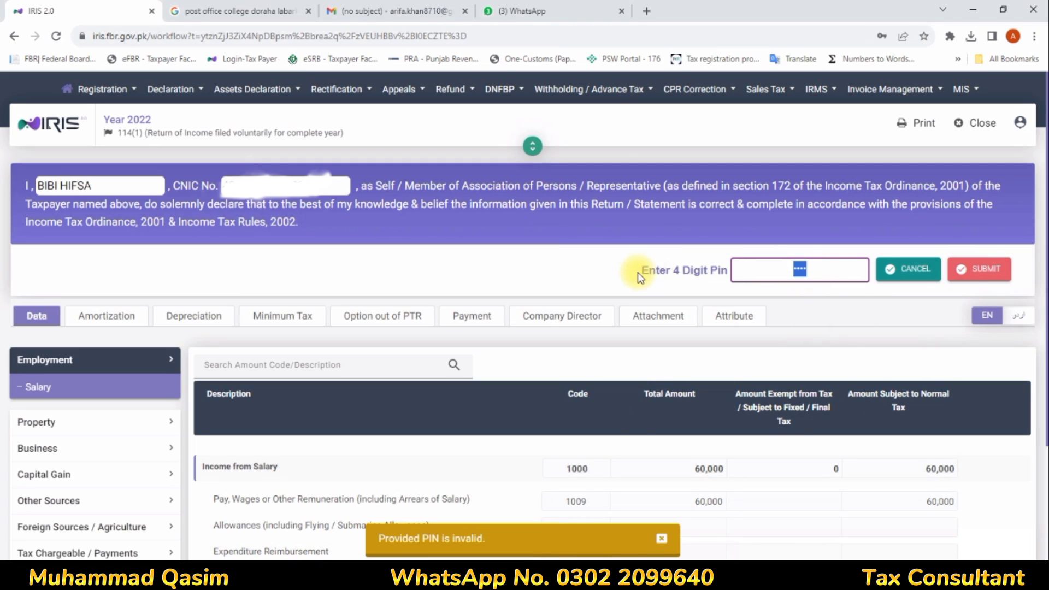
pyautogui.write('**')
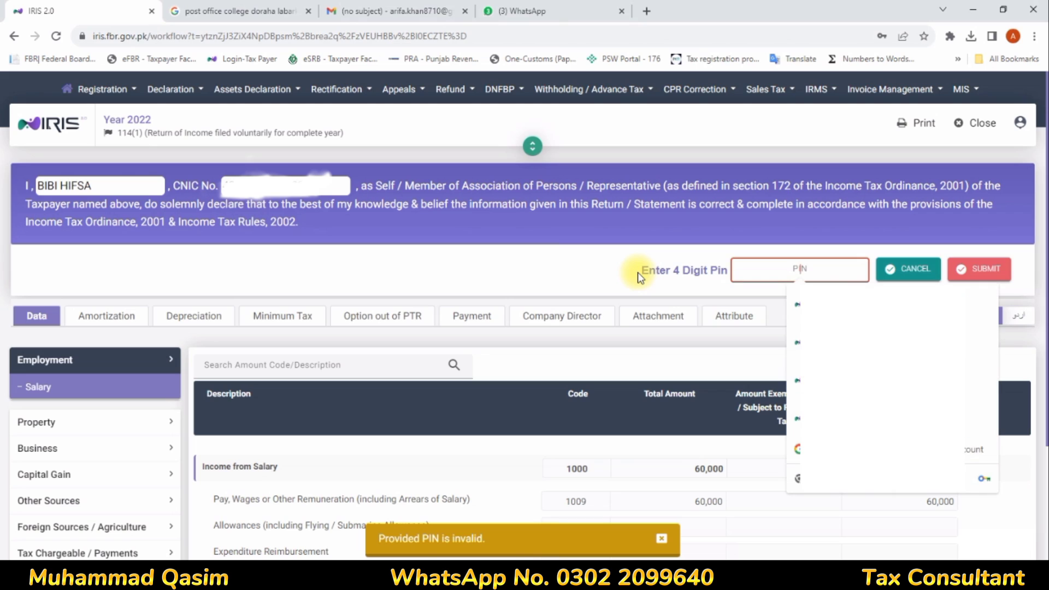
pyautogui.write('**')
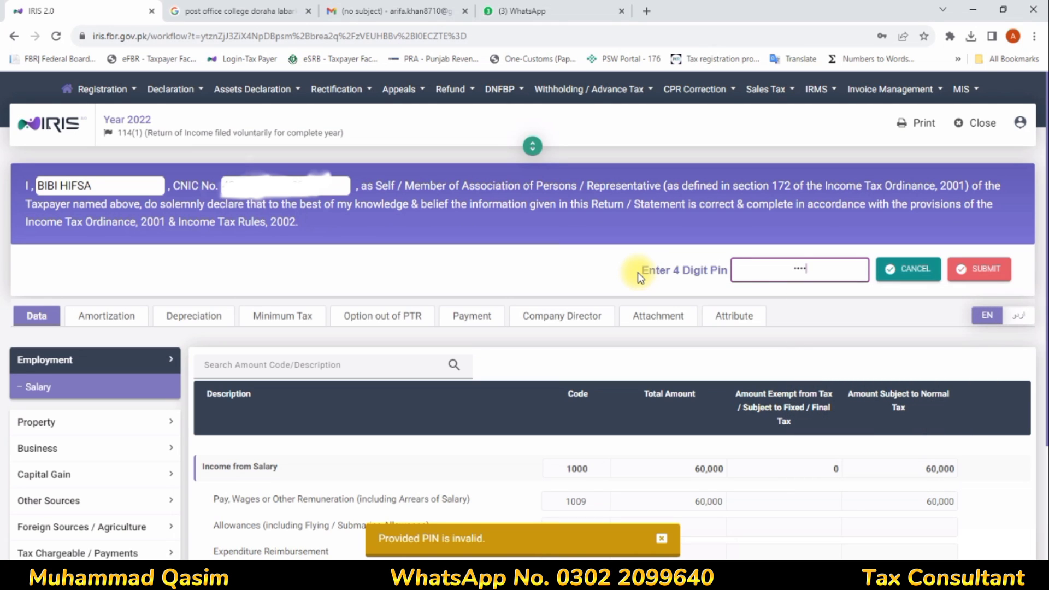
pyautogui.click(980, 269)
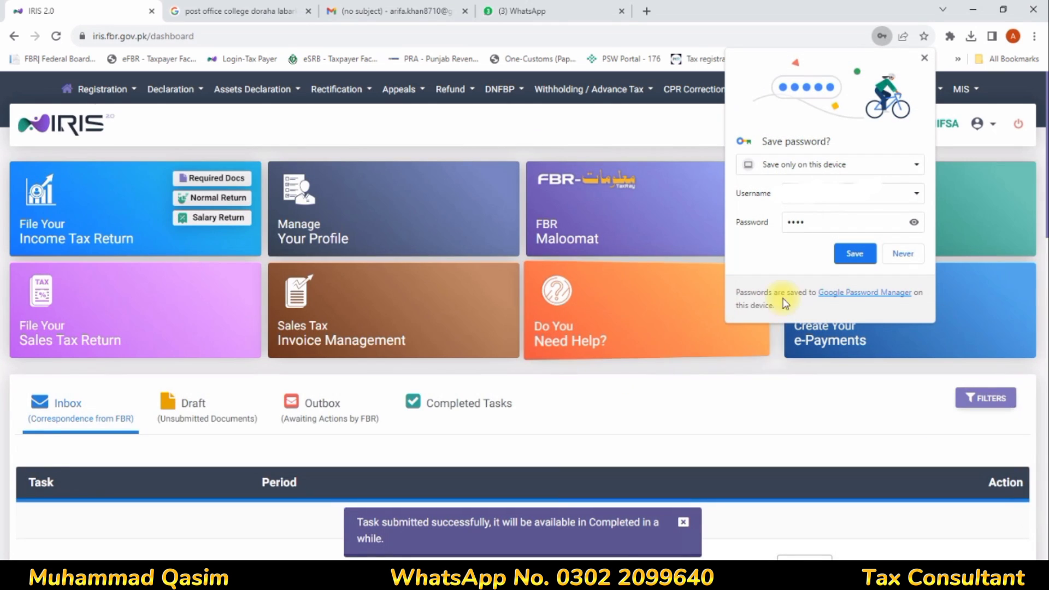
pyautogui.click(902, 254)
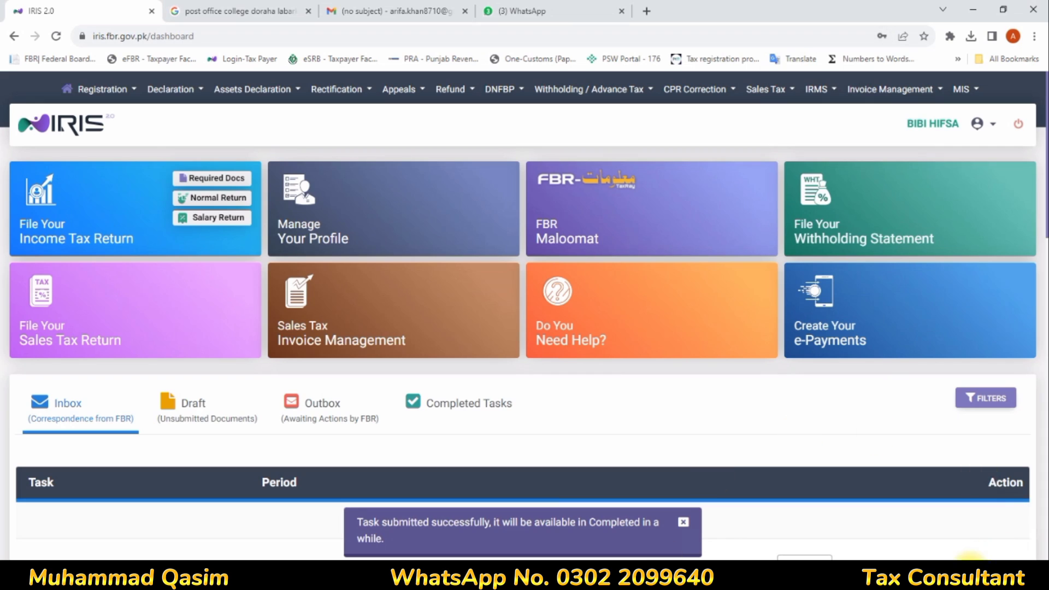
pyautogui.click(680, 521)
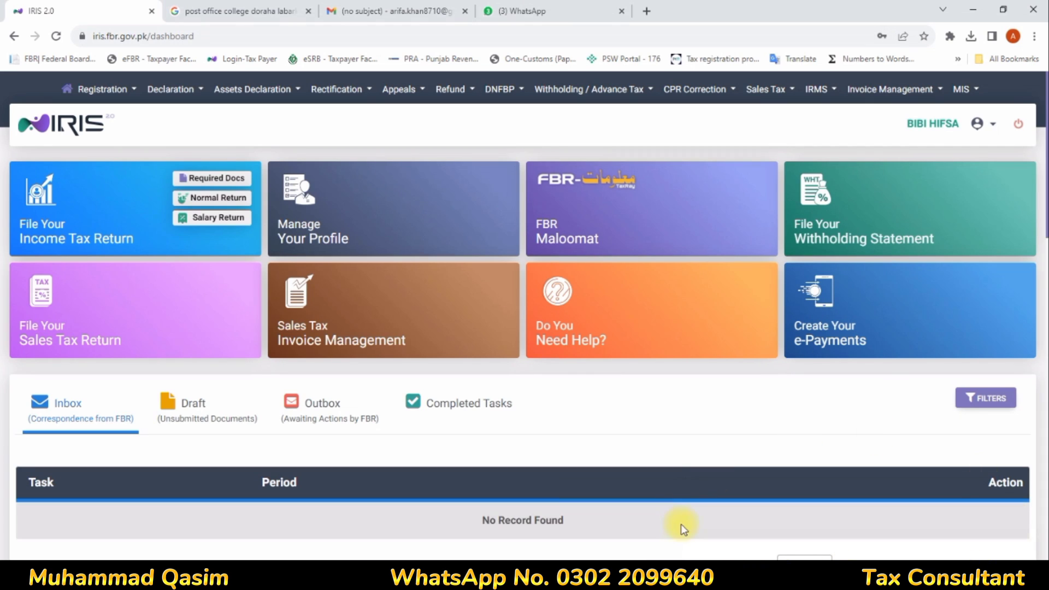